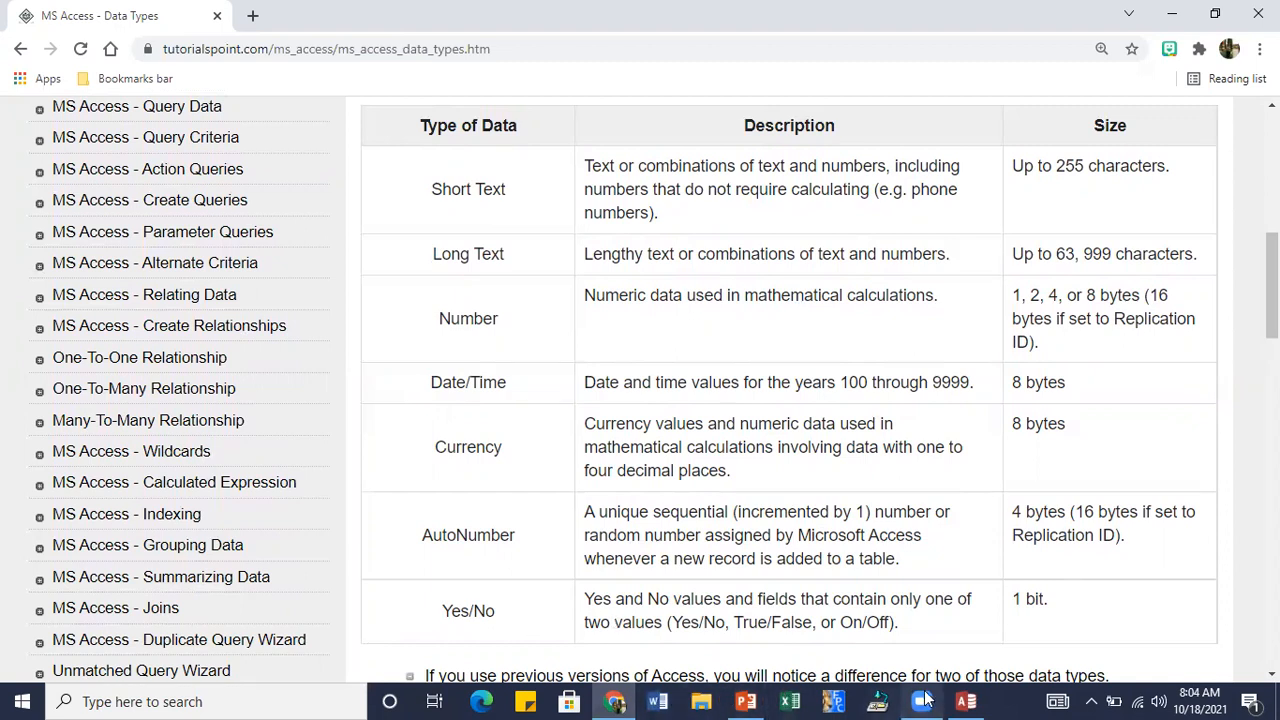
left_click(966, 700)
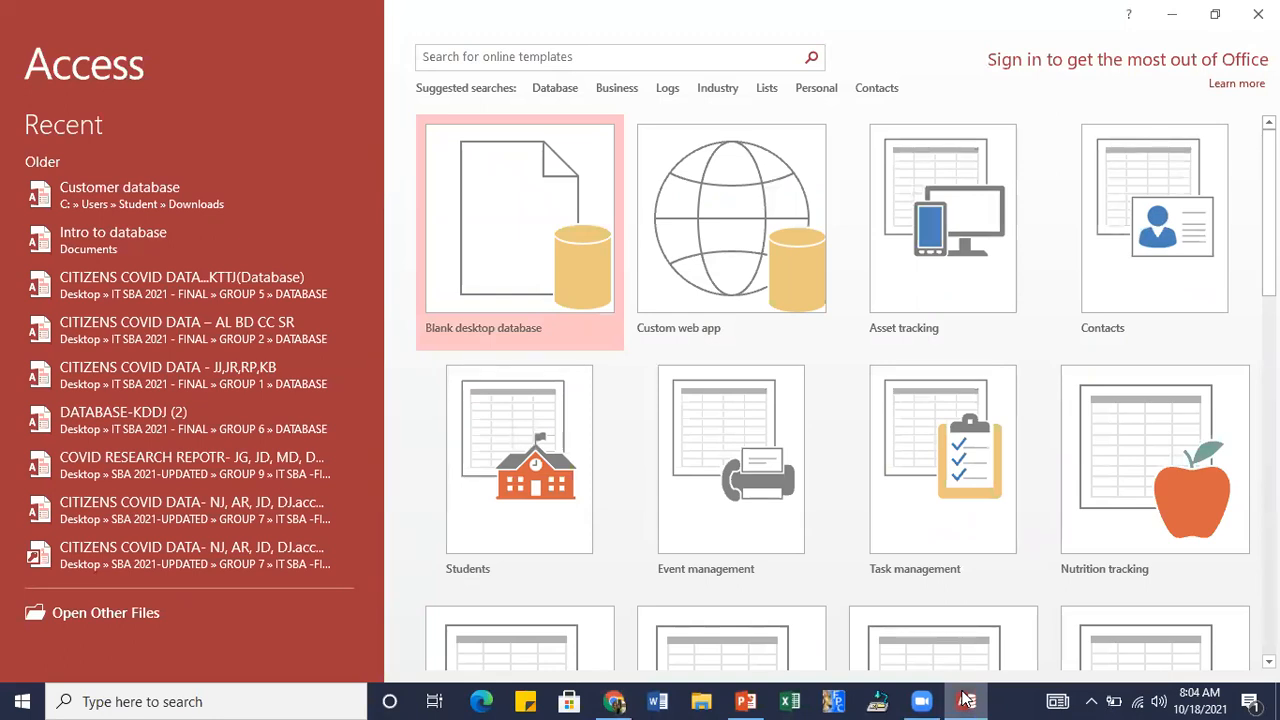
left_click(510, 239)
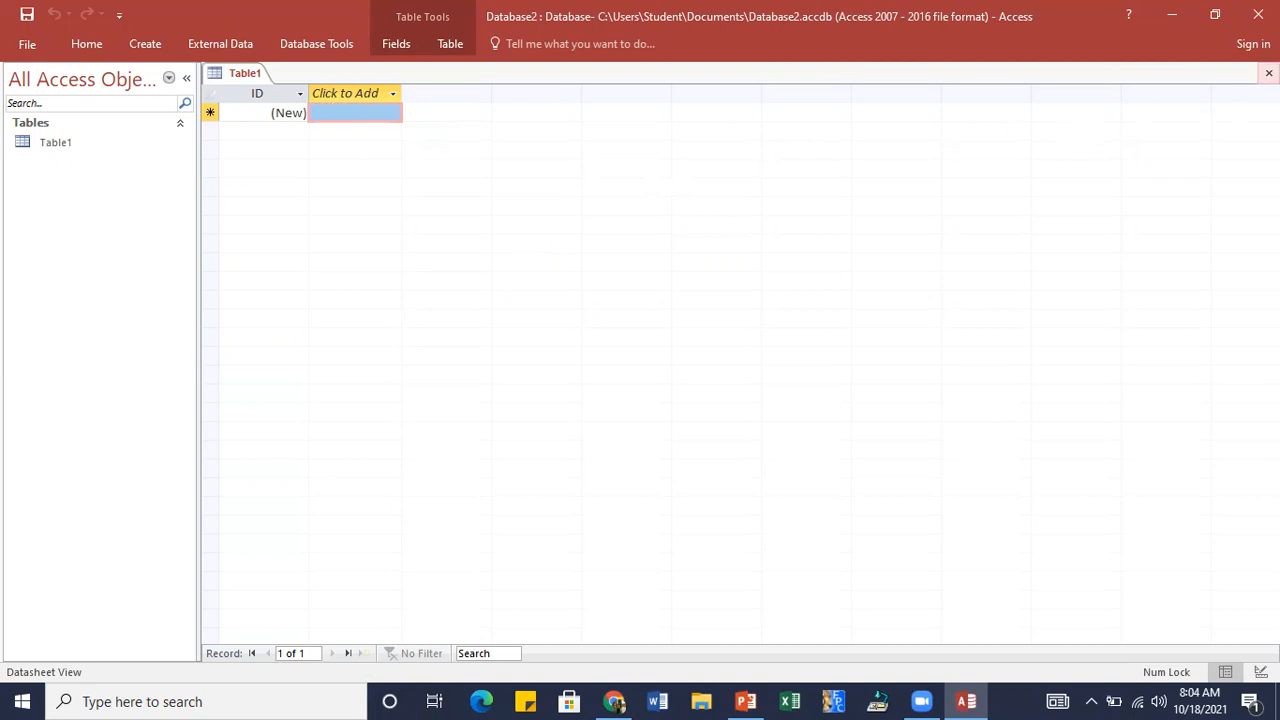
left_click(1268, 73)
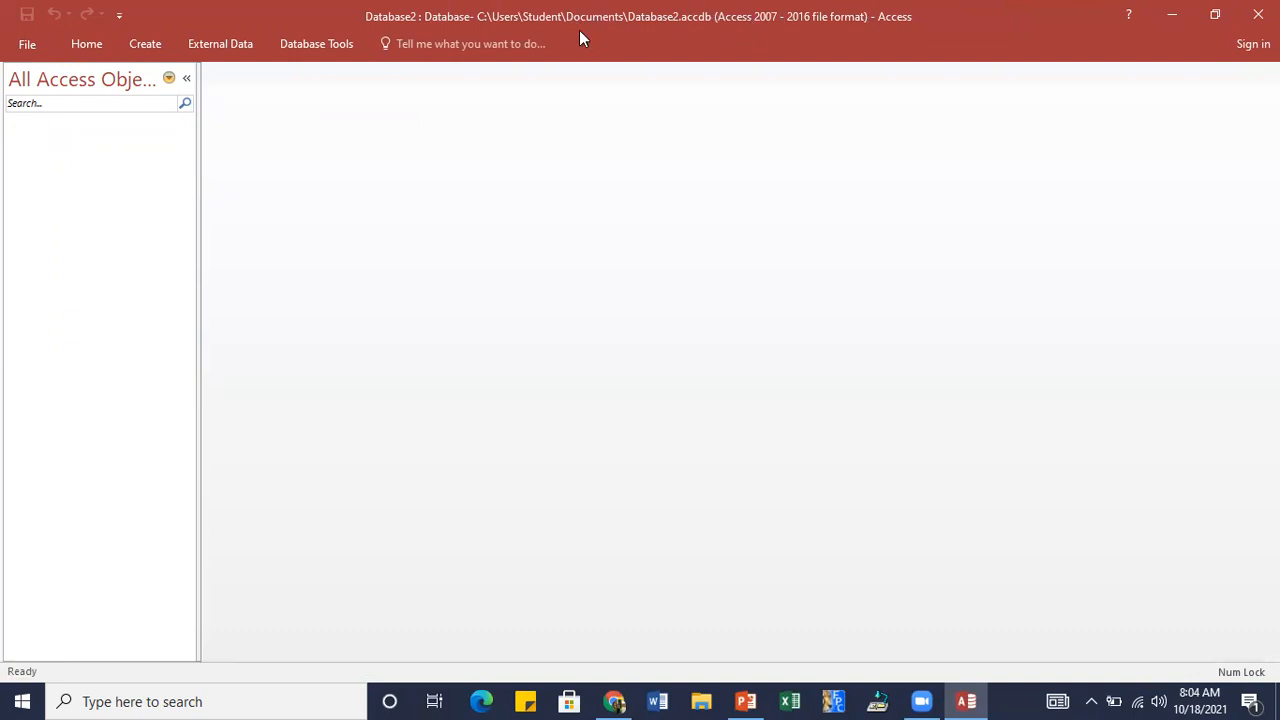
left_click(80, 54)
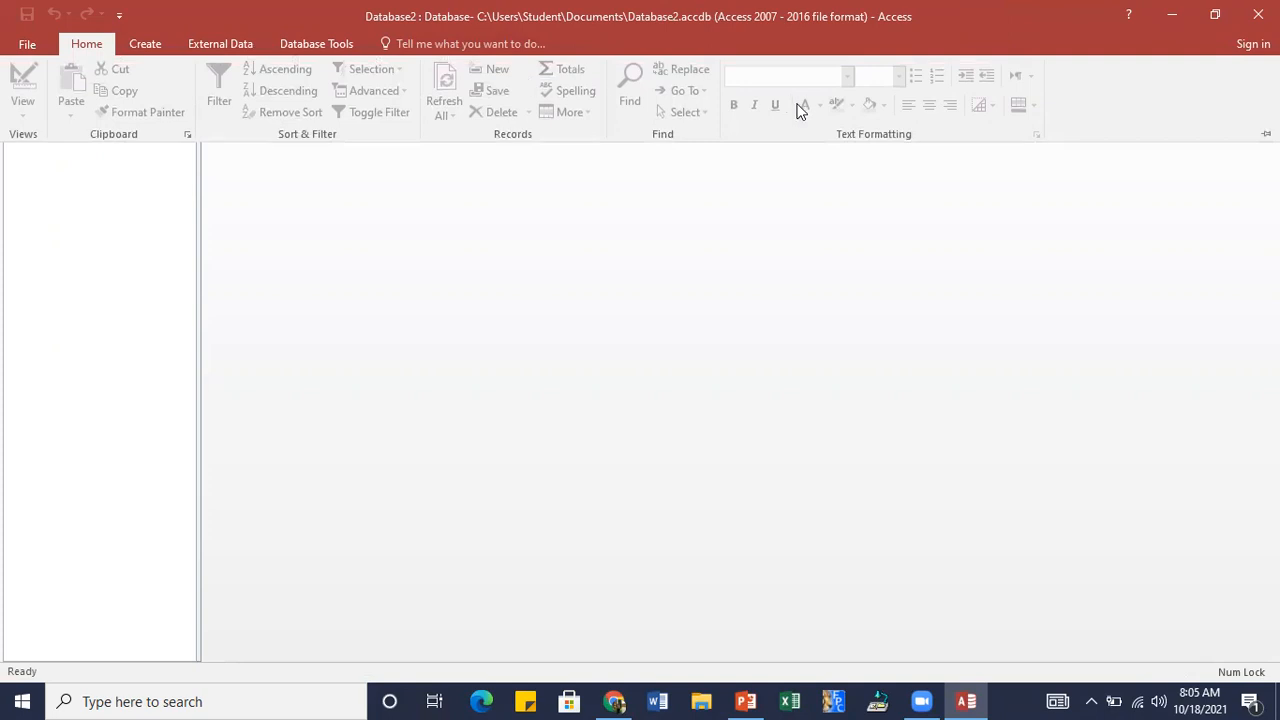
left_click(150, 44)
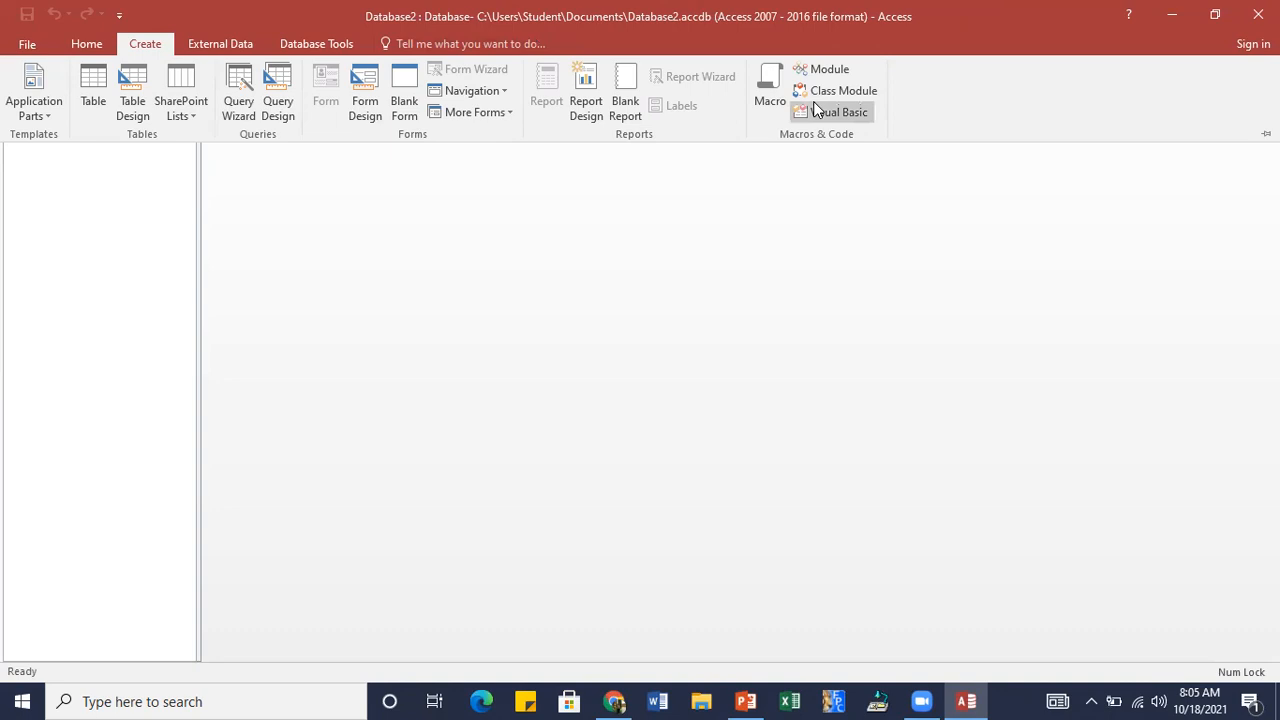
left_click(1258, 16)
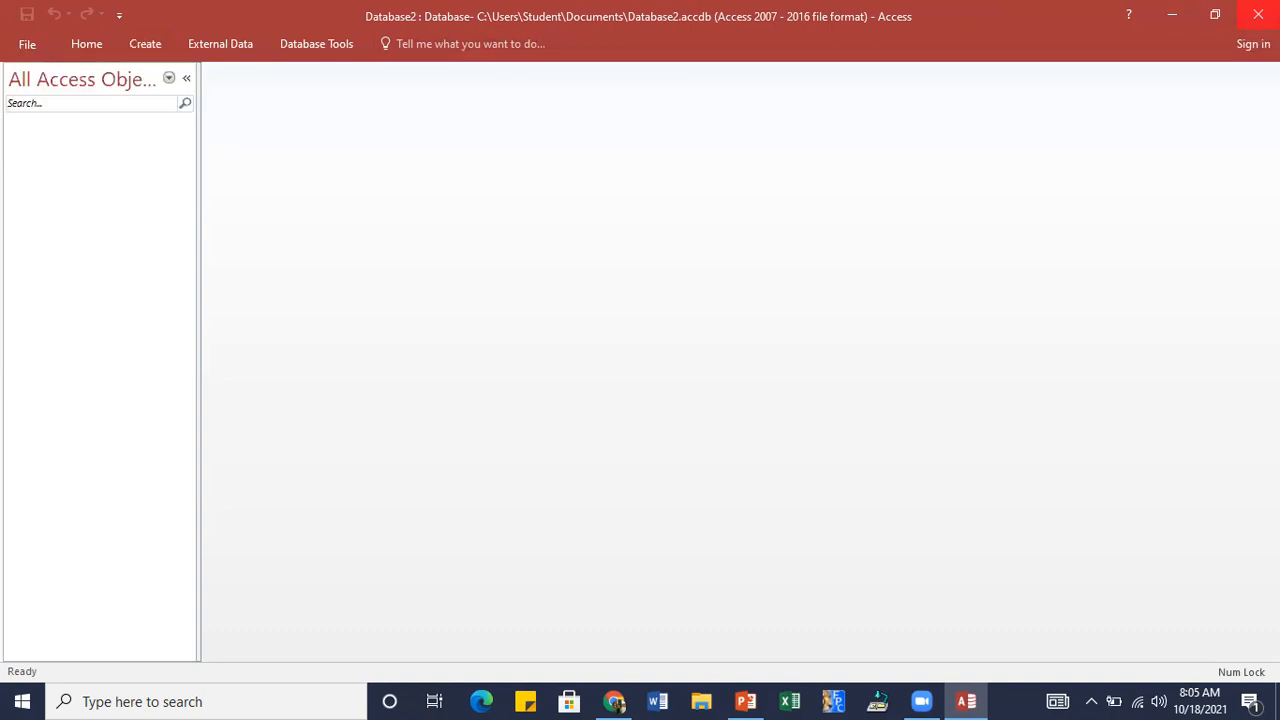
left_click(616, 702)
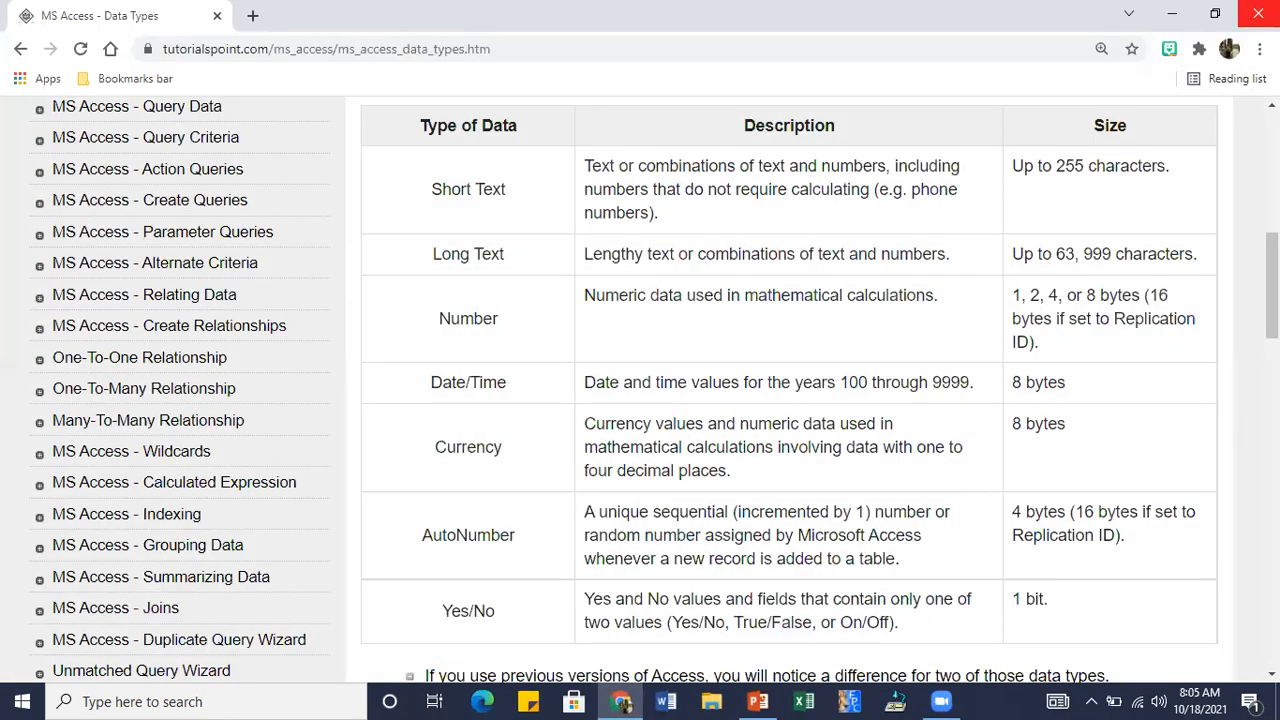
- Search the computer for Access and launch Access 2016
left_click(199, 700)
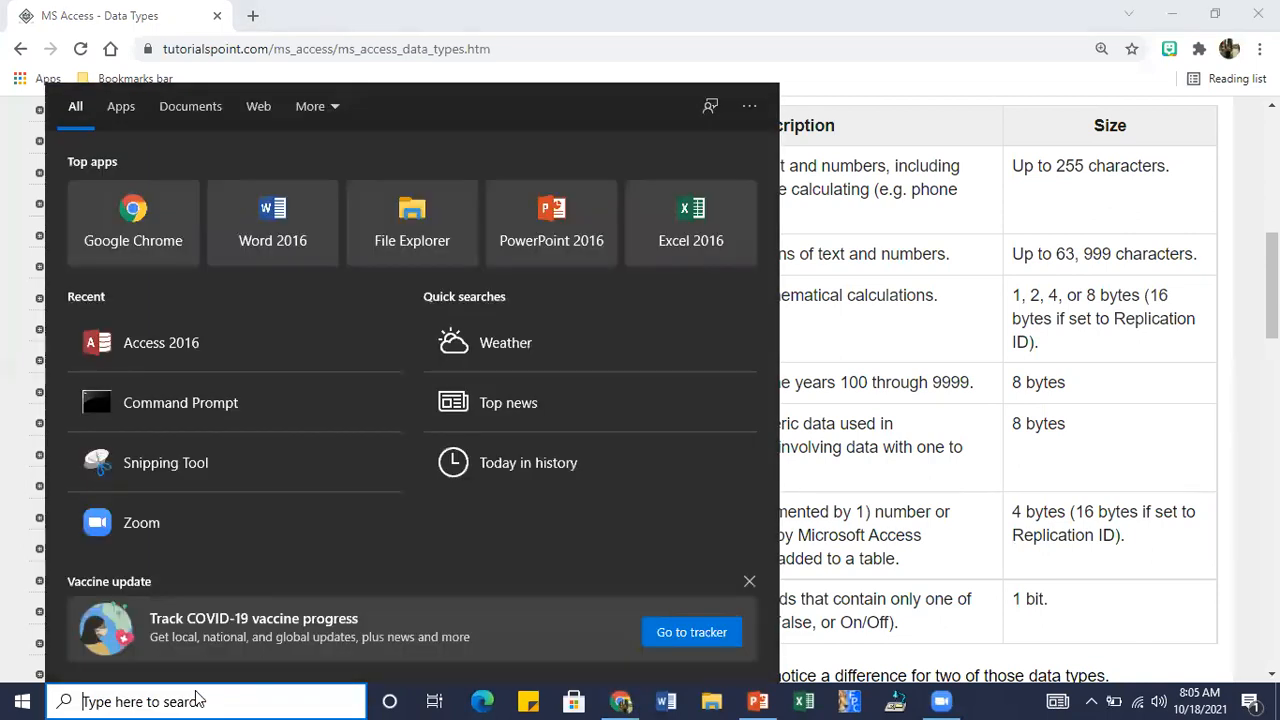
type("data")
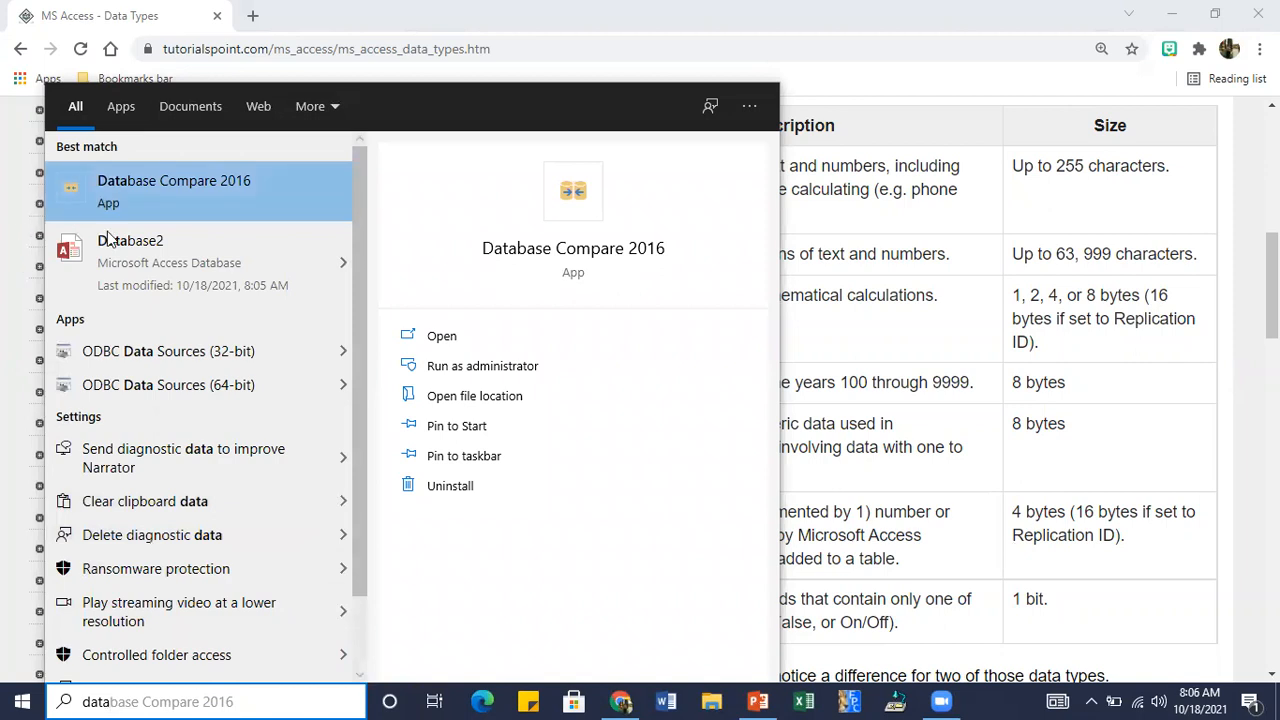
key("BackSpace")
key("BackSpace")
key("BackSpace")
key("BackSpace")
type("acc")
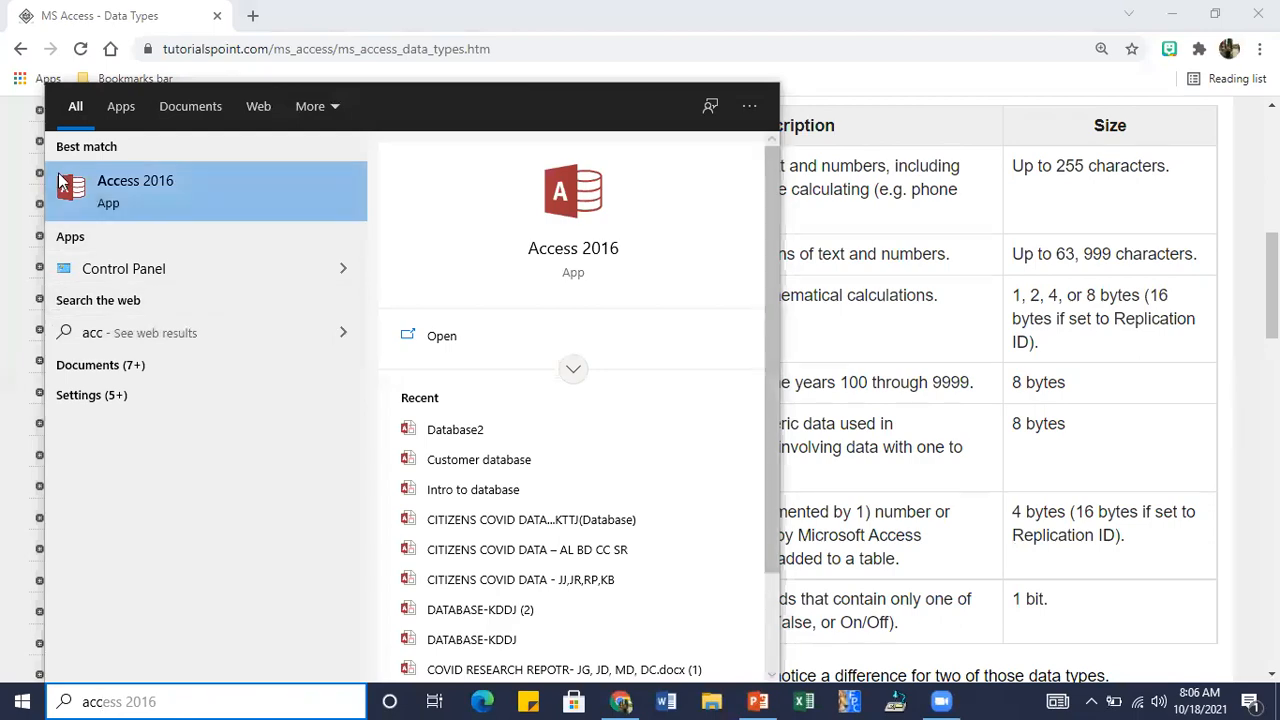
left_click(117, 185)
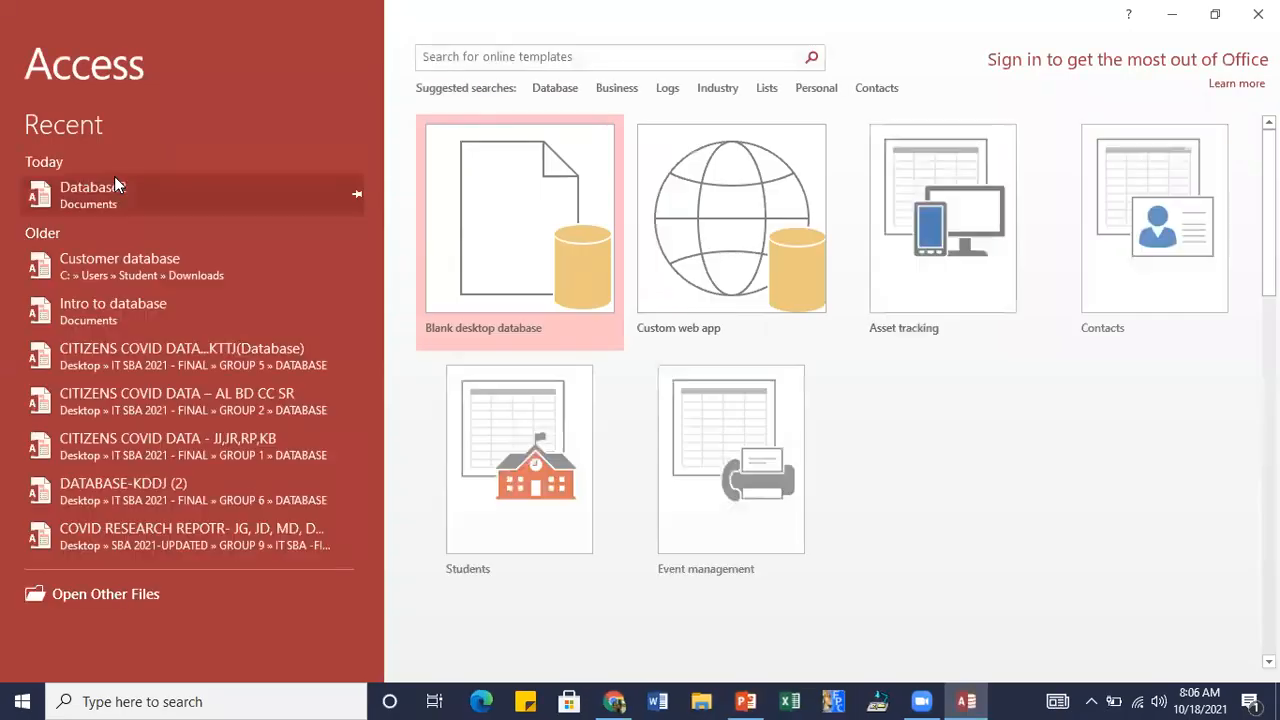
- Create a blank desktop database named FASS Minimart in the Documents folder
left_click(502, 252)
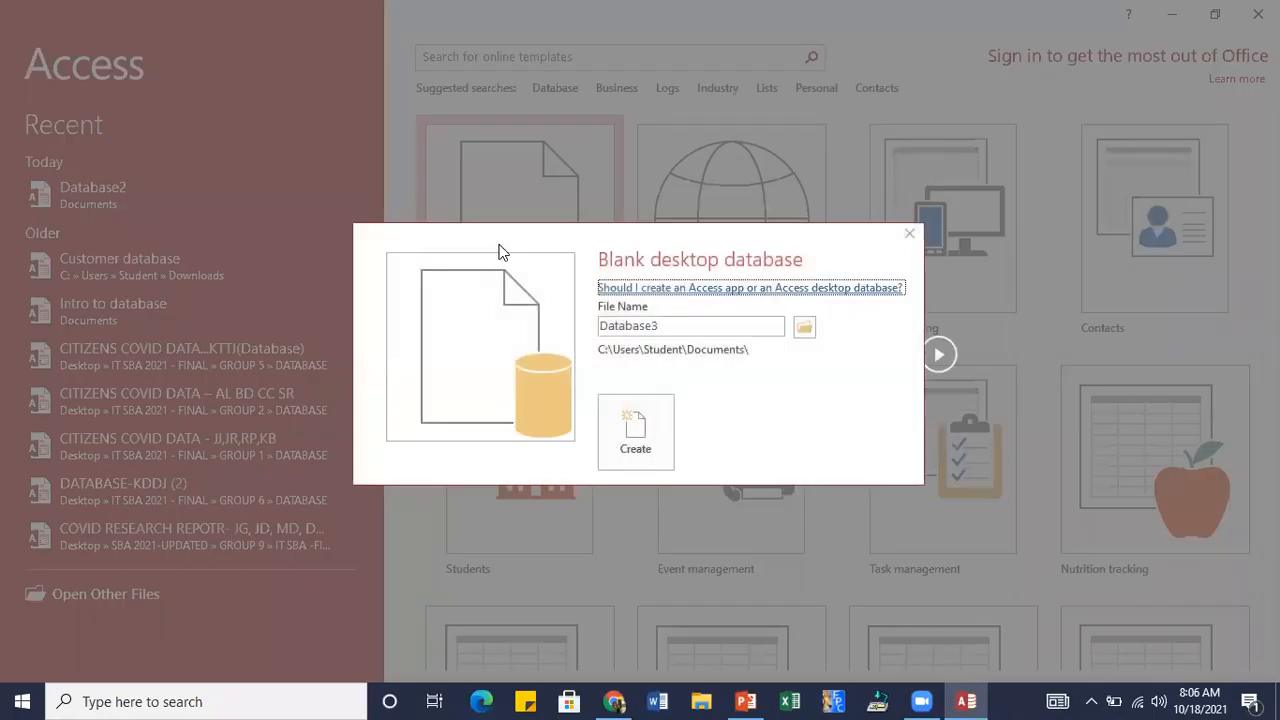
double_click(678, 326)
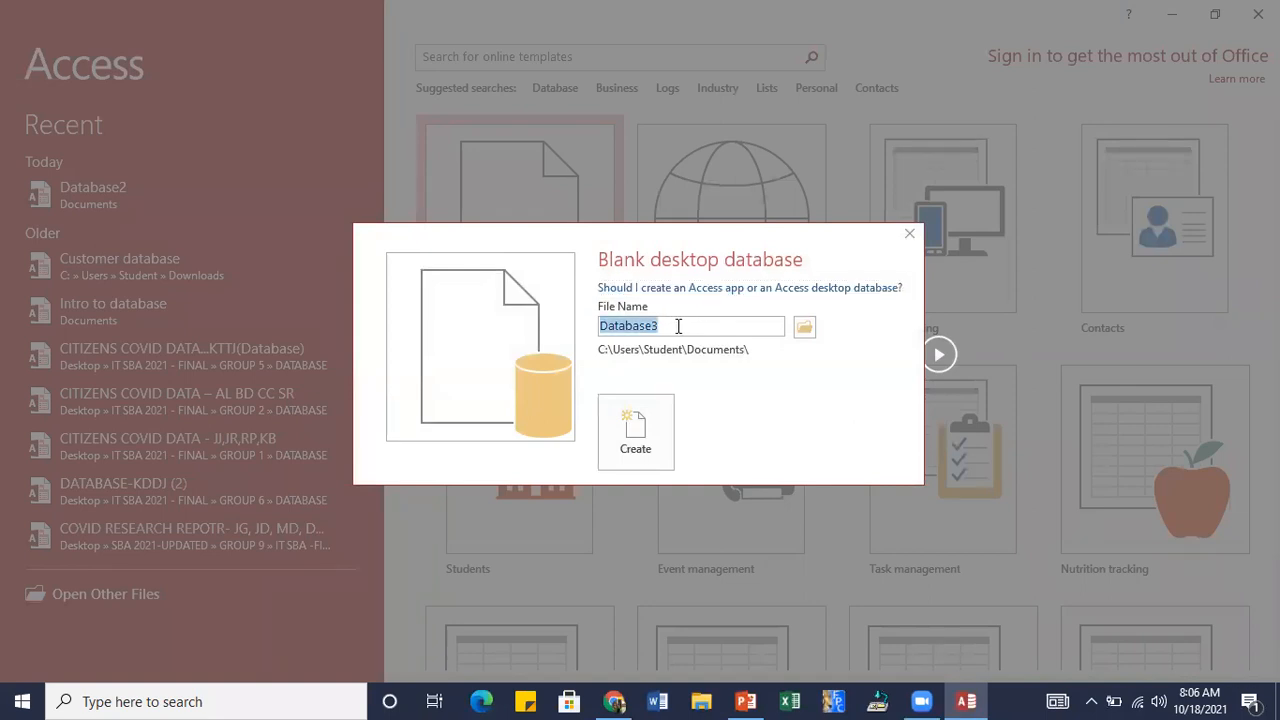
type("FASS")
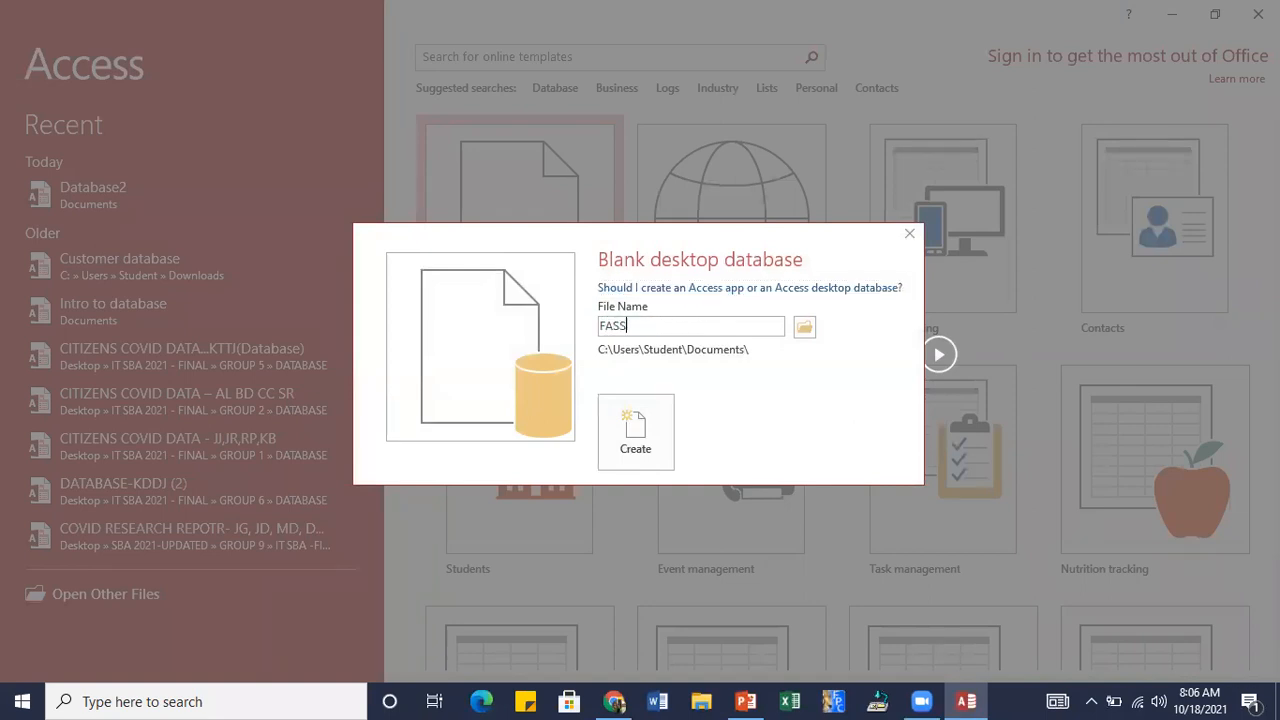
type(" Minimart")
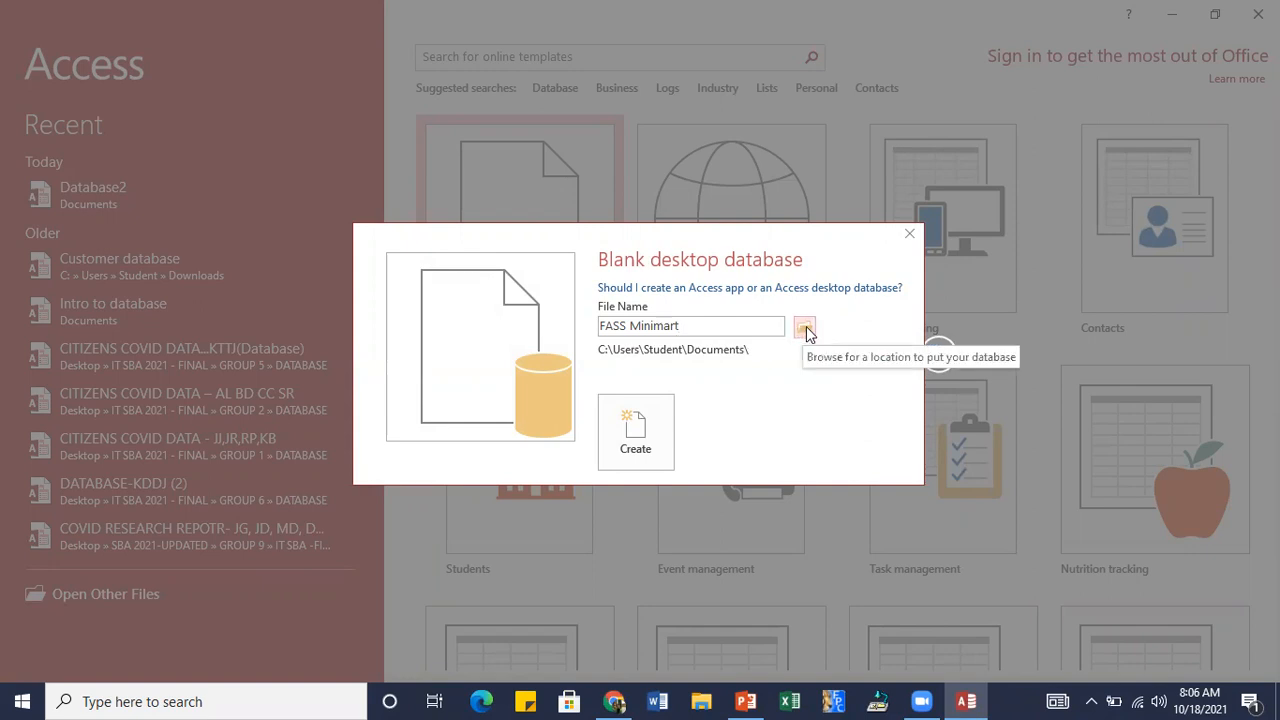
left_click(643, 424)
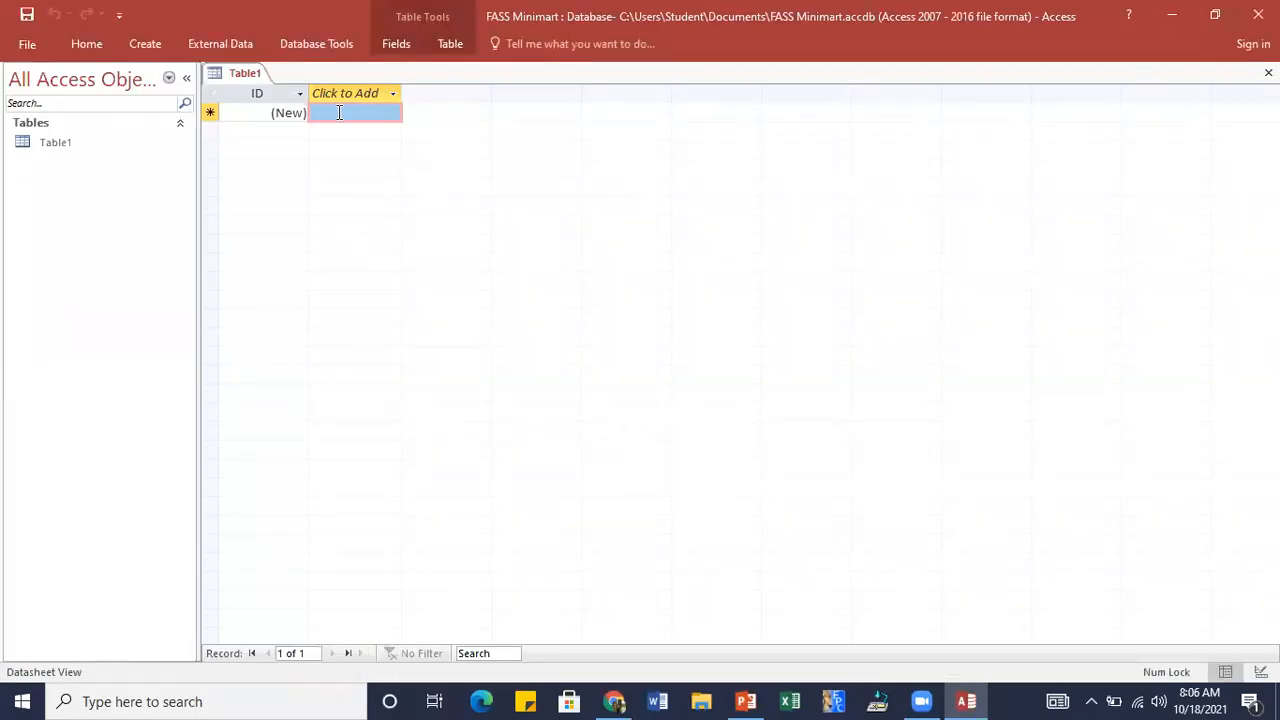
- Close the default table and start a new table in Design view
left_click(1268, 73)
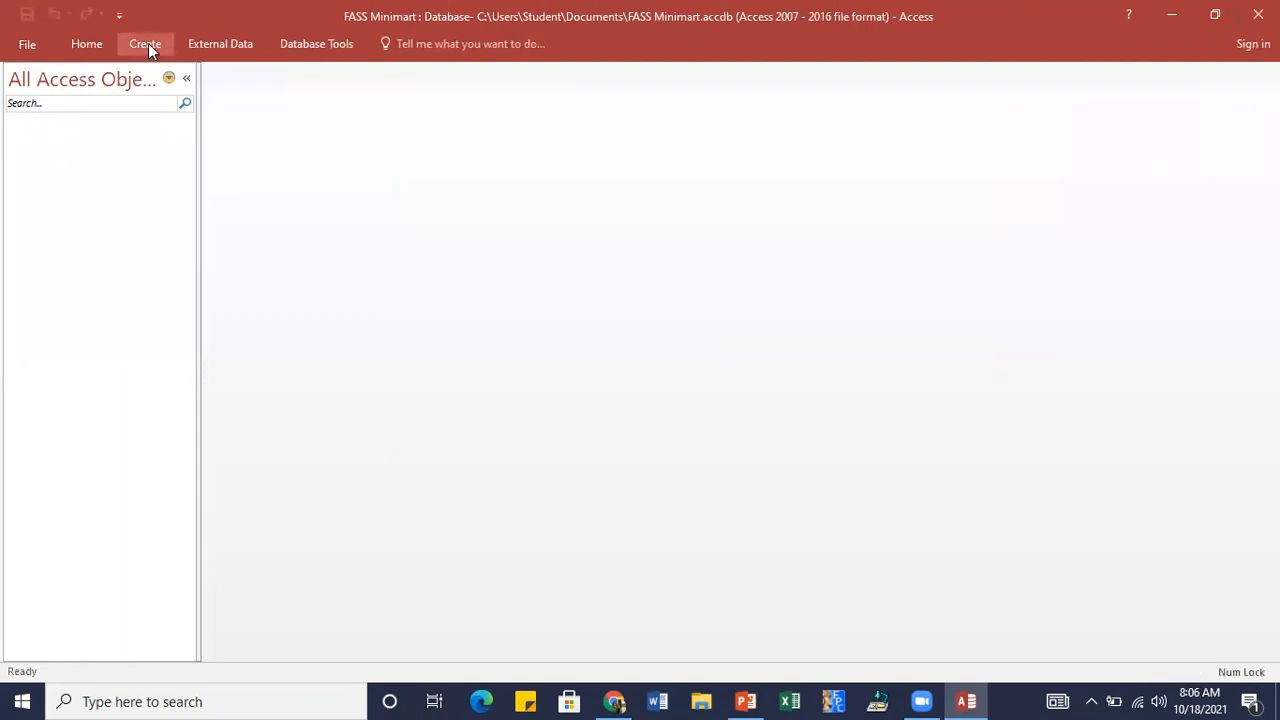
left_click(145, 44)
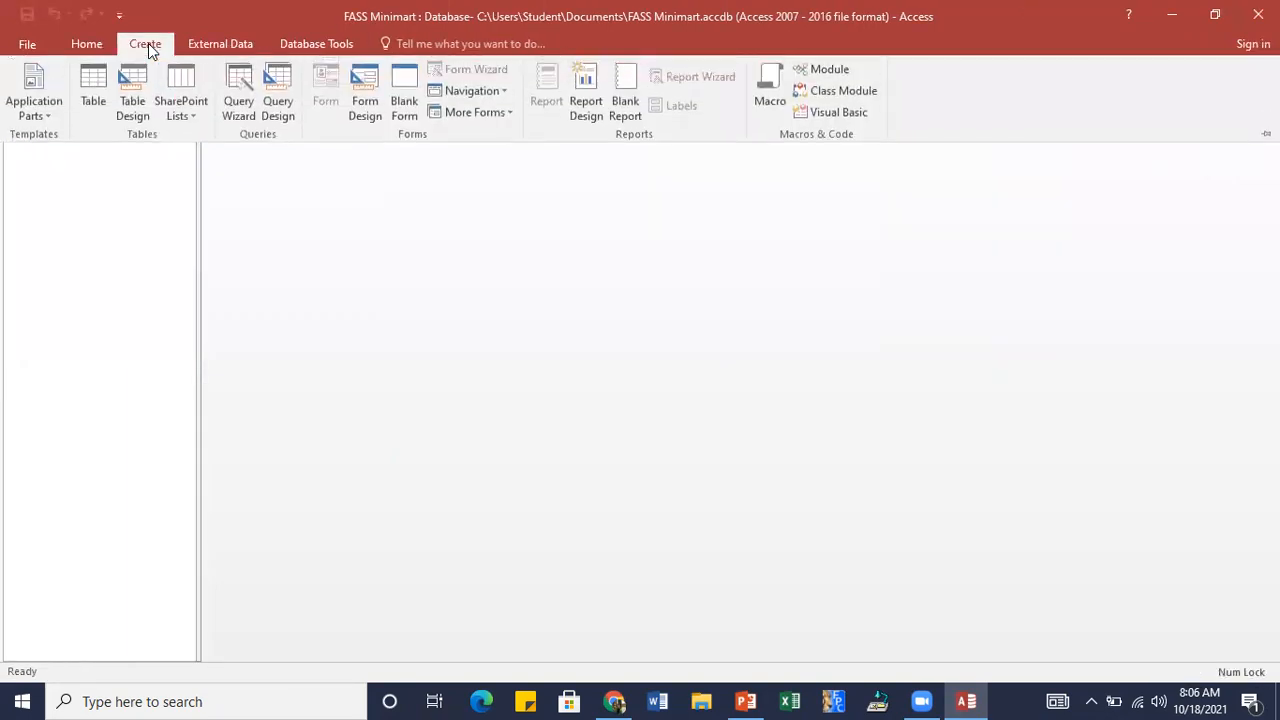
left_click(130, 96)
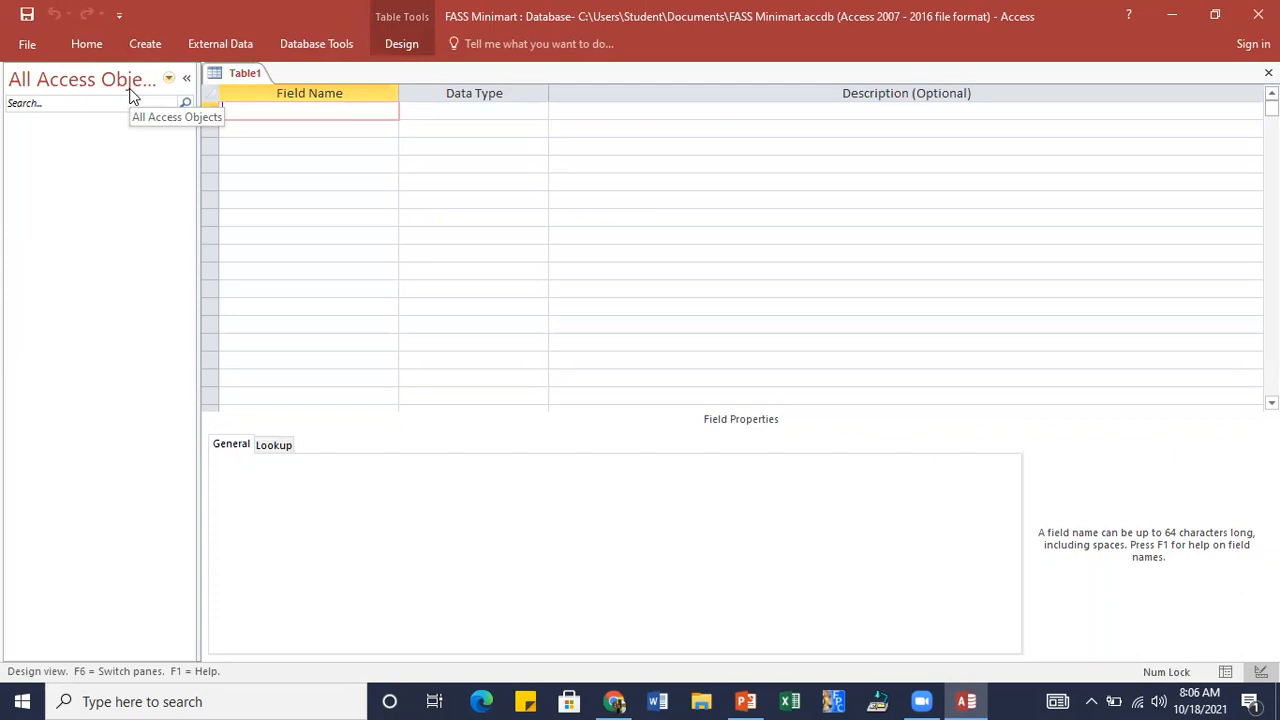
- Enter ProdID, ProdName and Quantity as the first three field names of the new table
type("P")
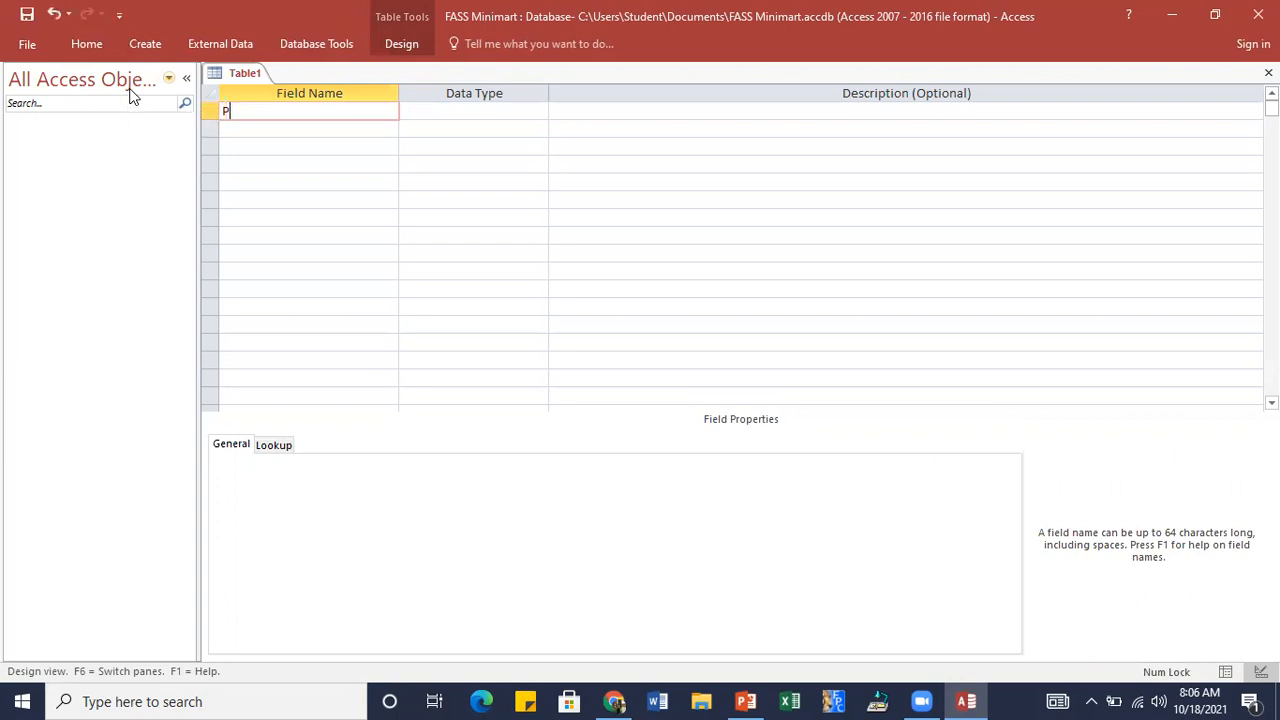
type("rodID")
left_click(247, 128)
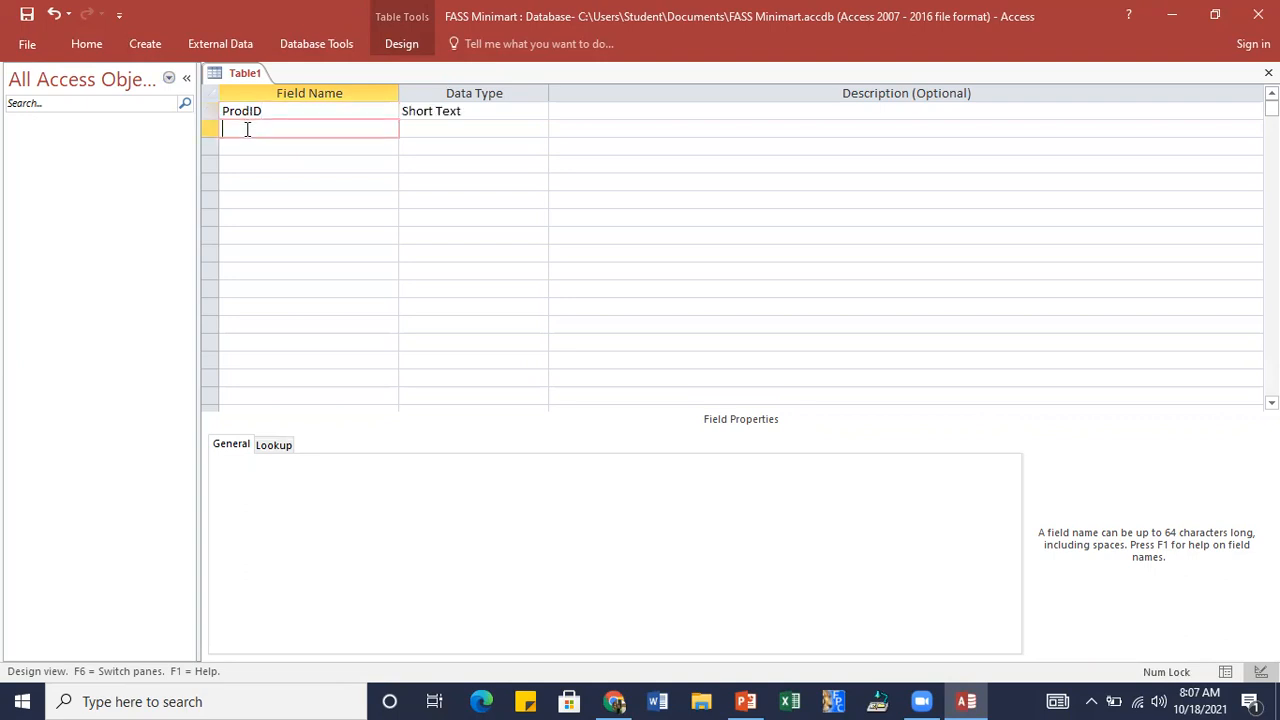
type("ProdName")
key("Down")
type("Quantity")
key("Down")
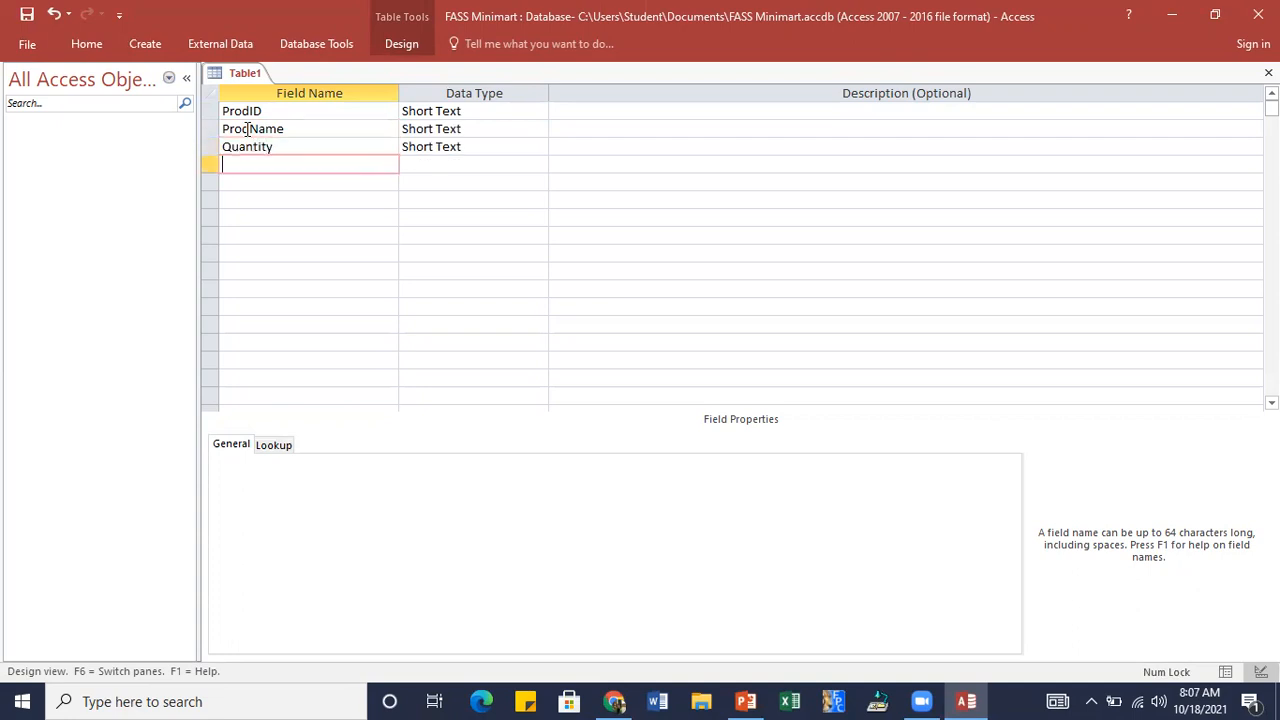
- Add the fields CostPrice, SellingPrice and SupplierID below Quantity
type("CostPrice")
key("Down")
type("Selli")
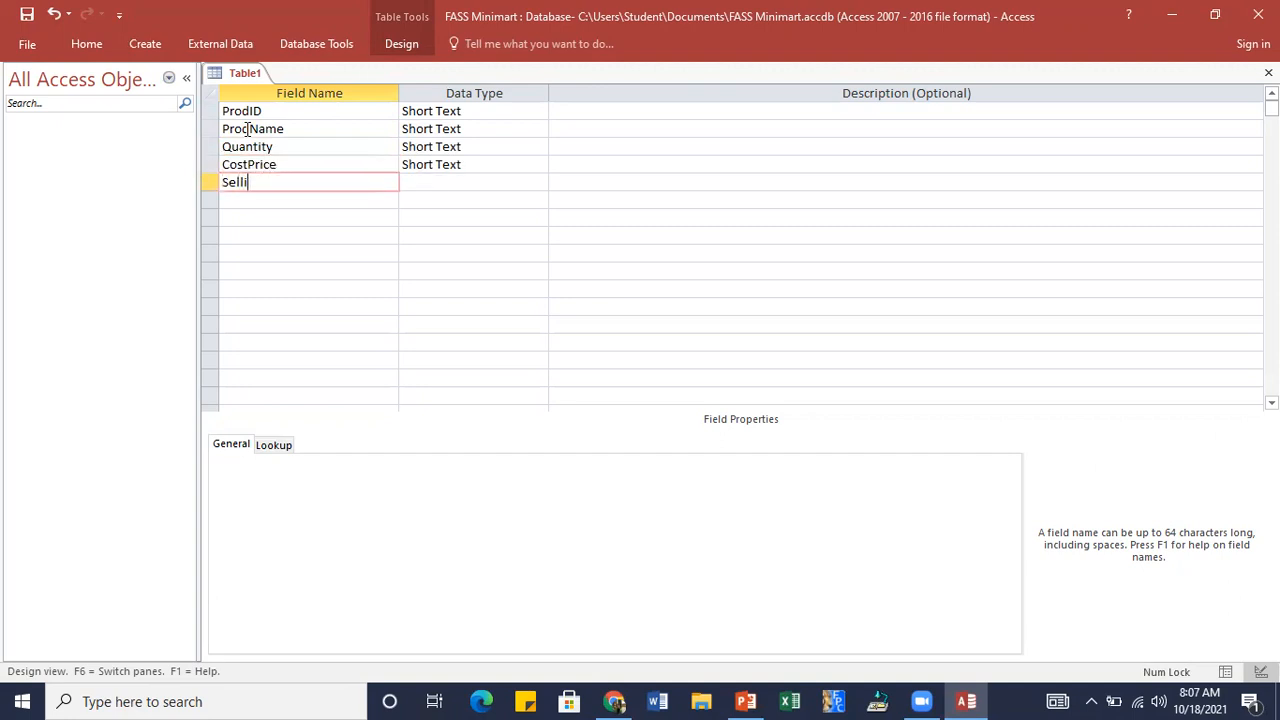
type("ngPrice")
key("Down")
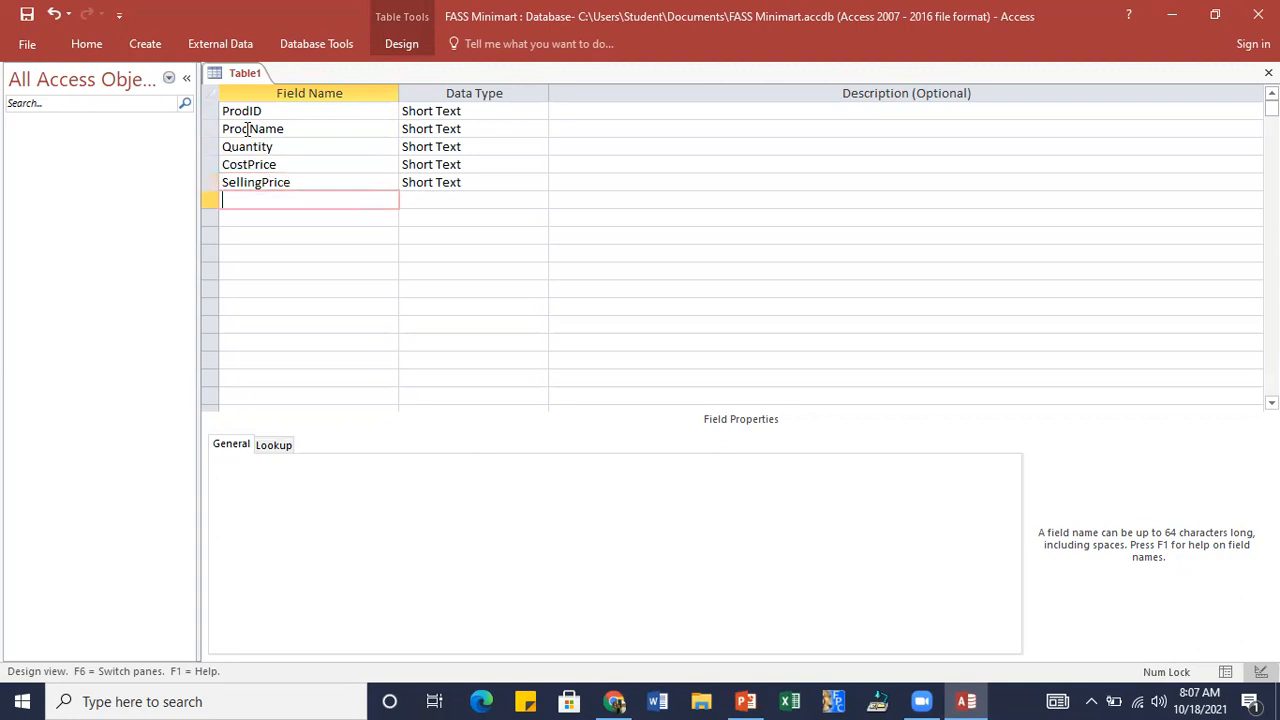
type("SupplierID")
left_click(478, 199)
- Set the data type of the ProdID and Quantity fields to Number
left_click(491, 111)
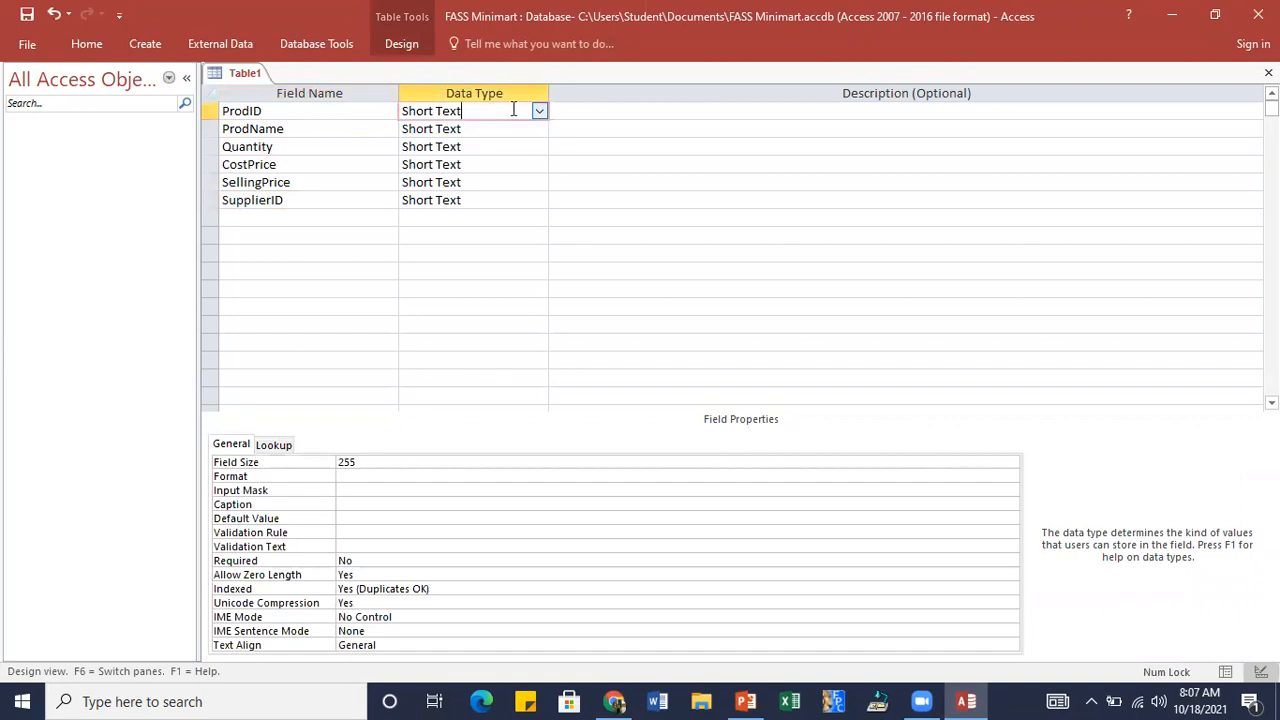
left_click(538, 110)
left_click(462, 164)
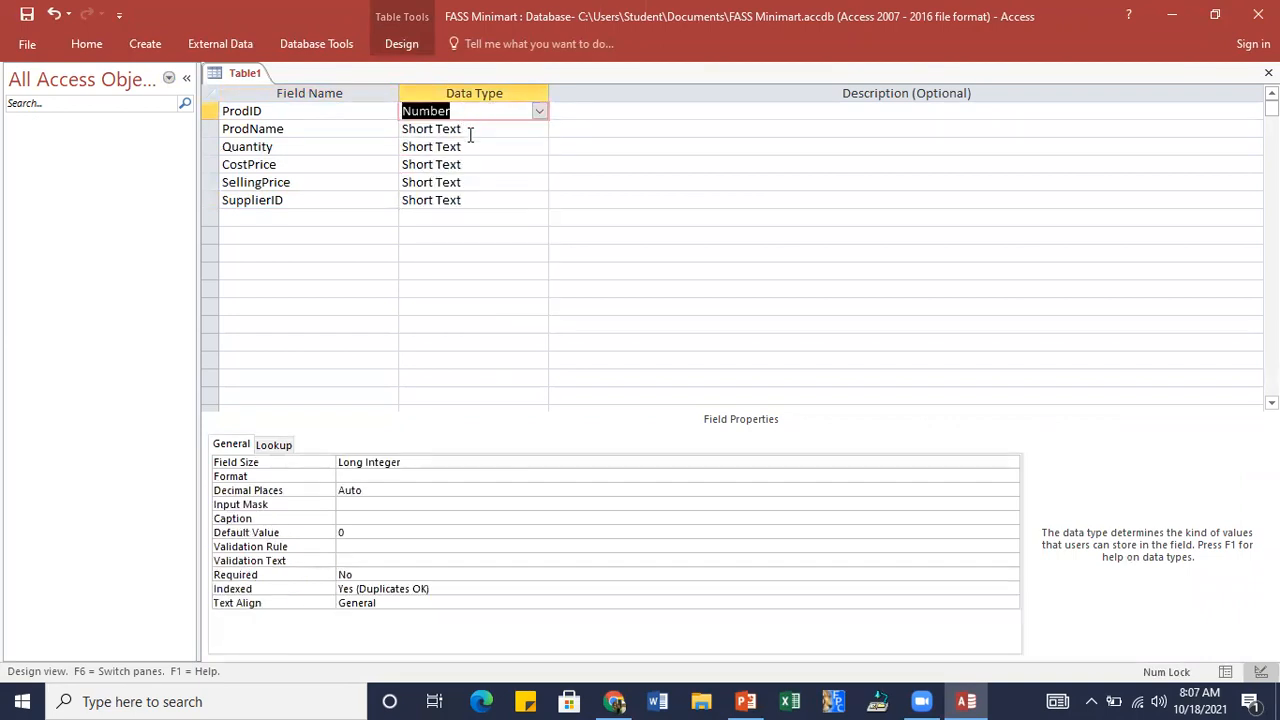
left_click(470, 147)
left_click(538, 147)
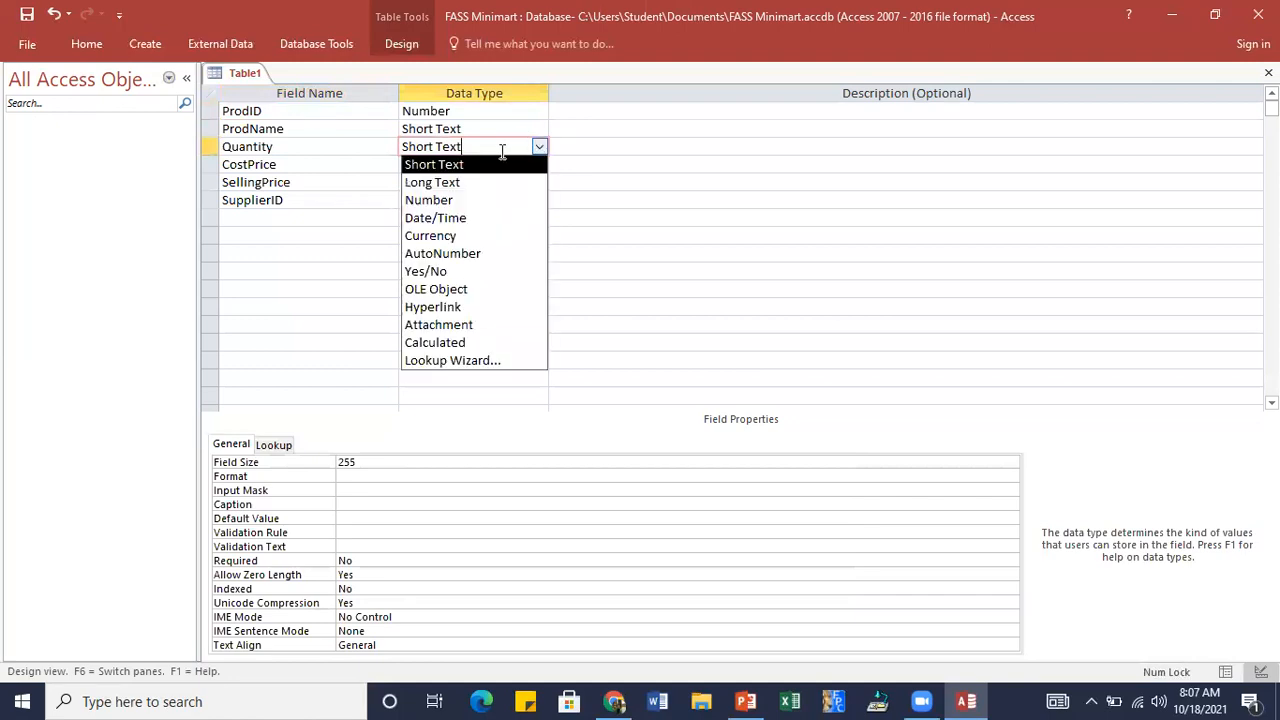
left_click(460, 200)
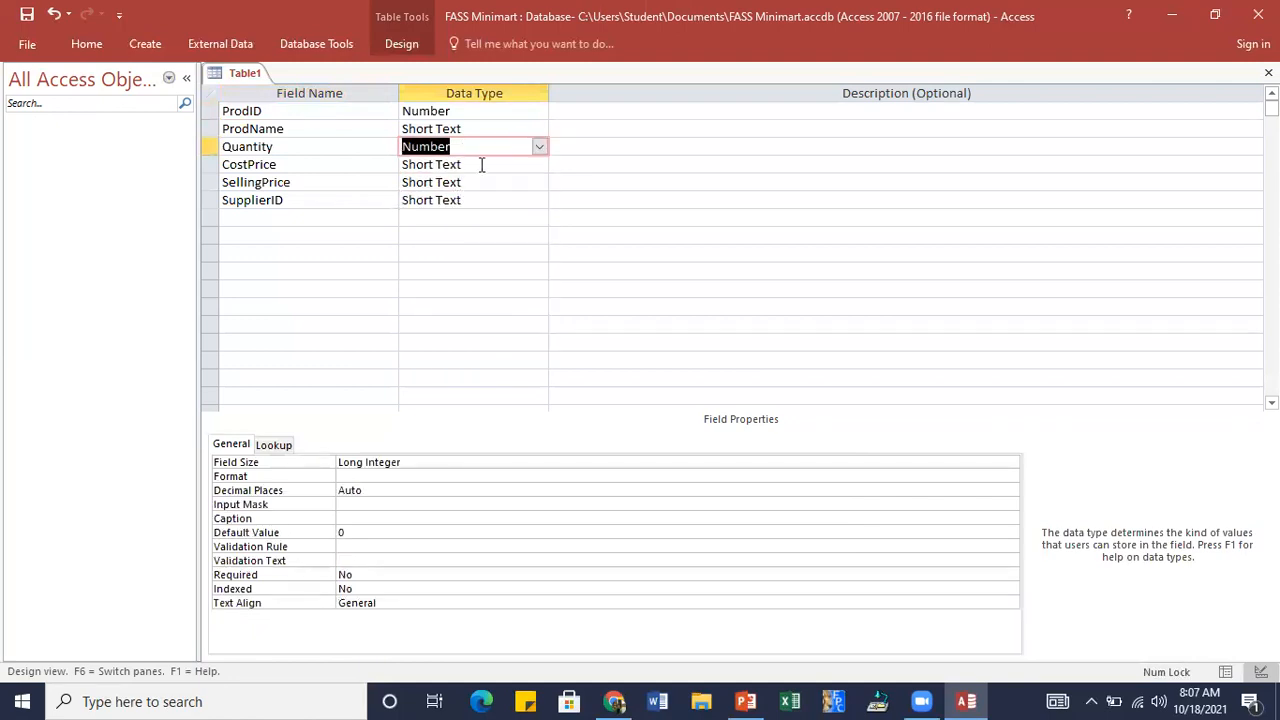
- Set the data type of the CostPrice and SellingPrice fields to Currency
left_click(479, 165)
left_click(540, 165)
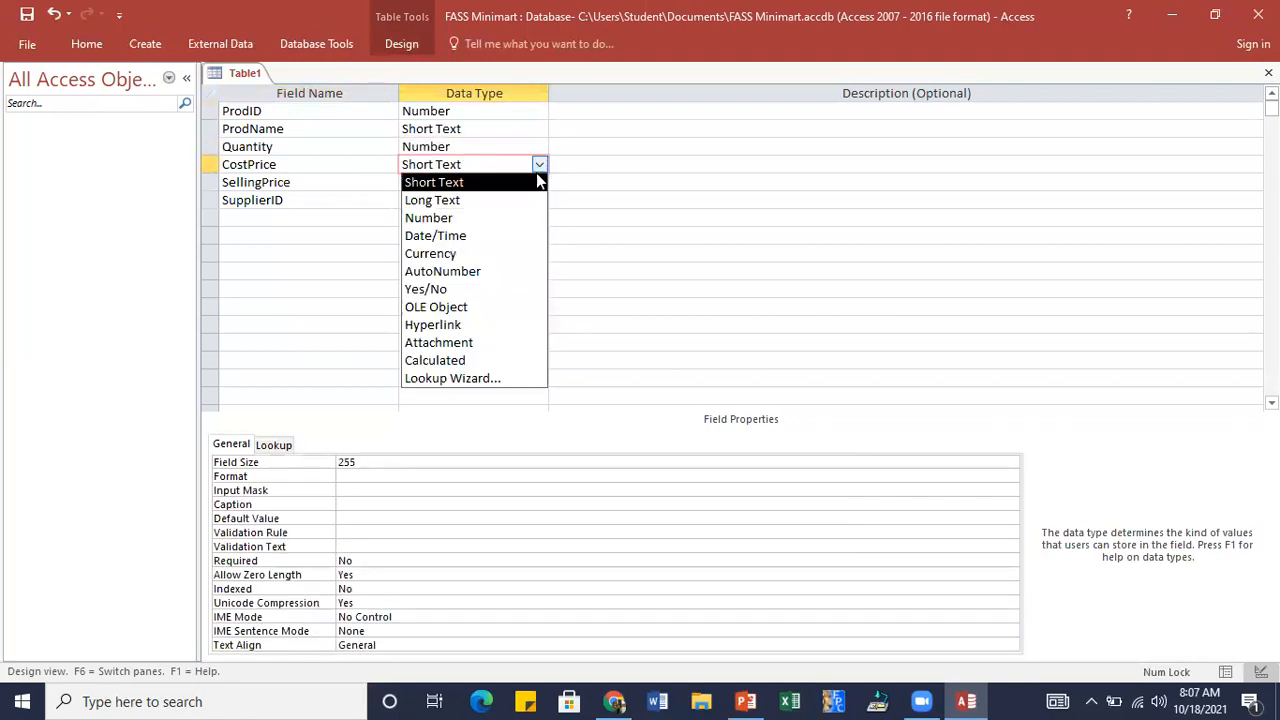
left_click(458, 252)
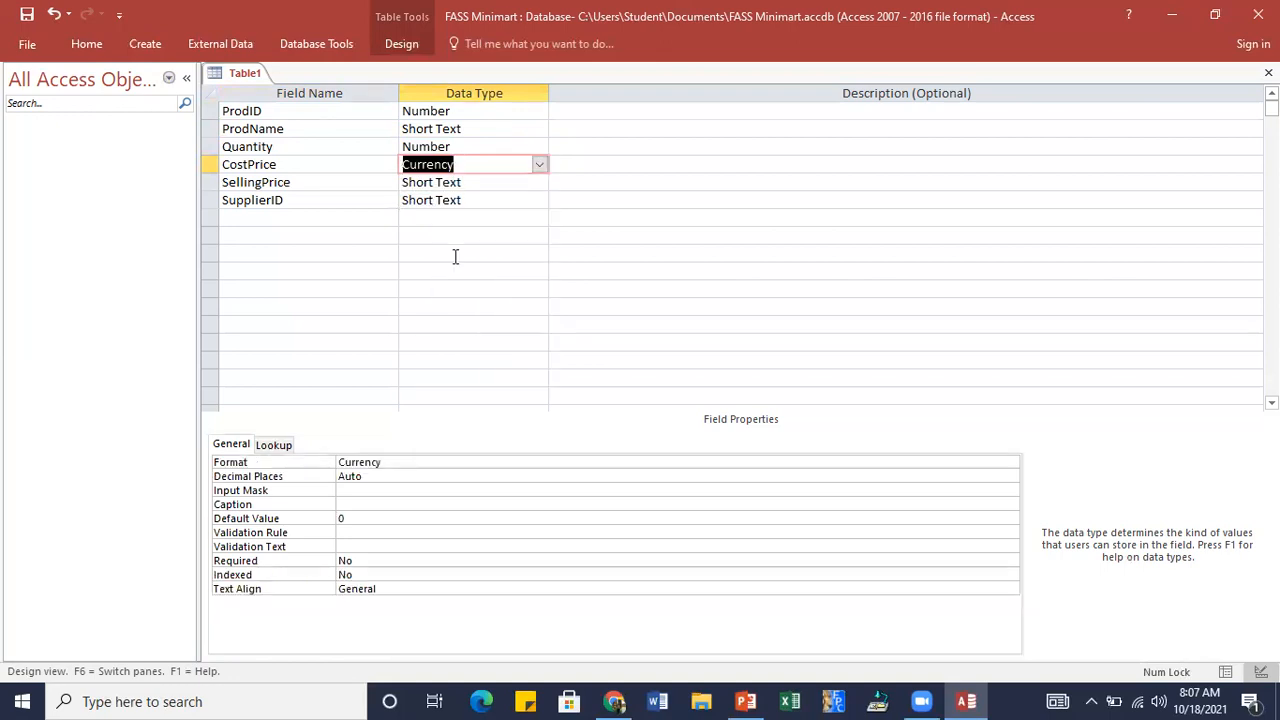
left_click(494, 182)
left_click(539, 182)
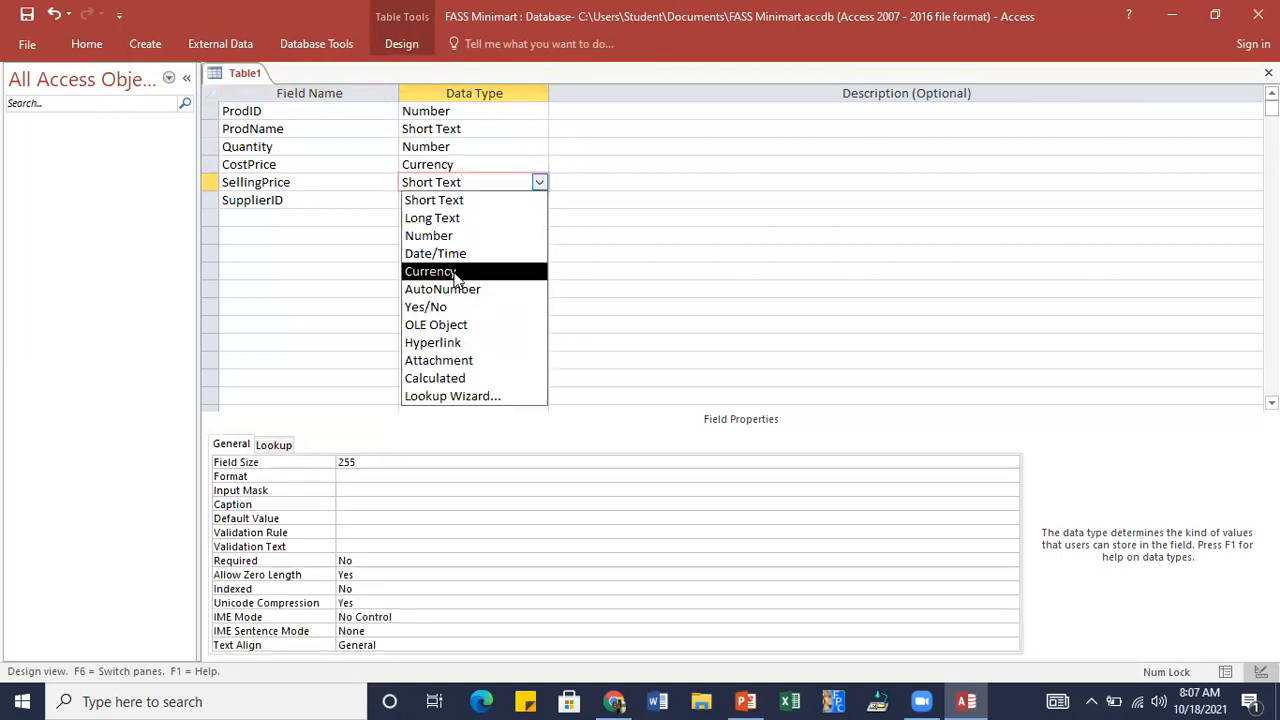
left_click(457, 273)
- Set the data type of the SupplierID field to Number
left_click(492, 201)
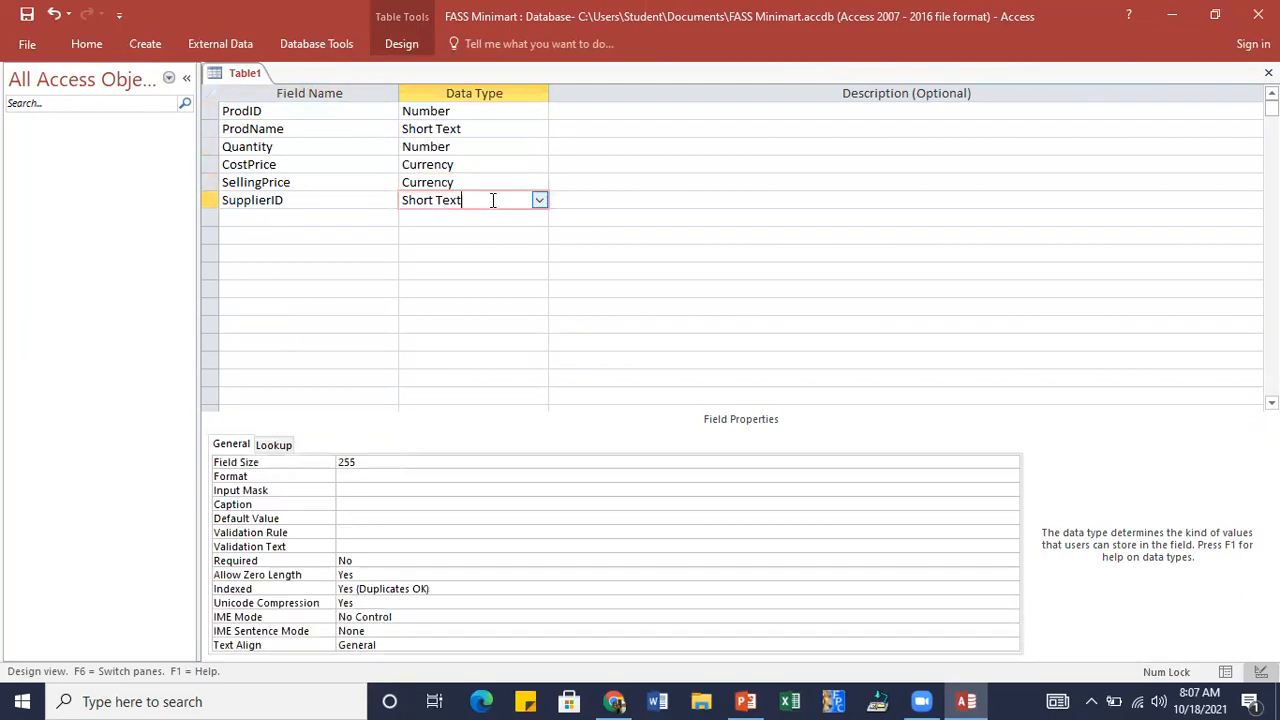
left_click(539, 200)
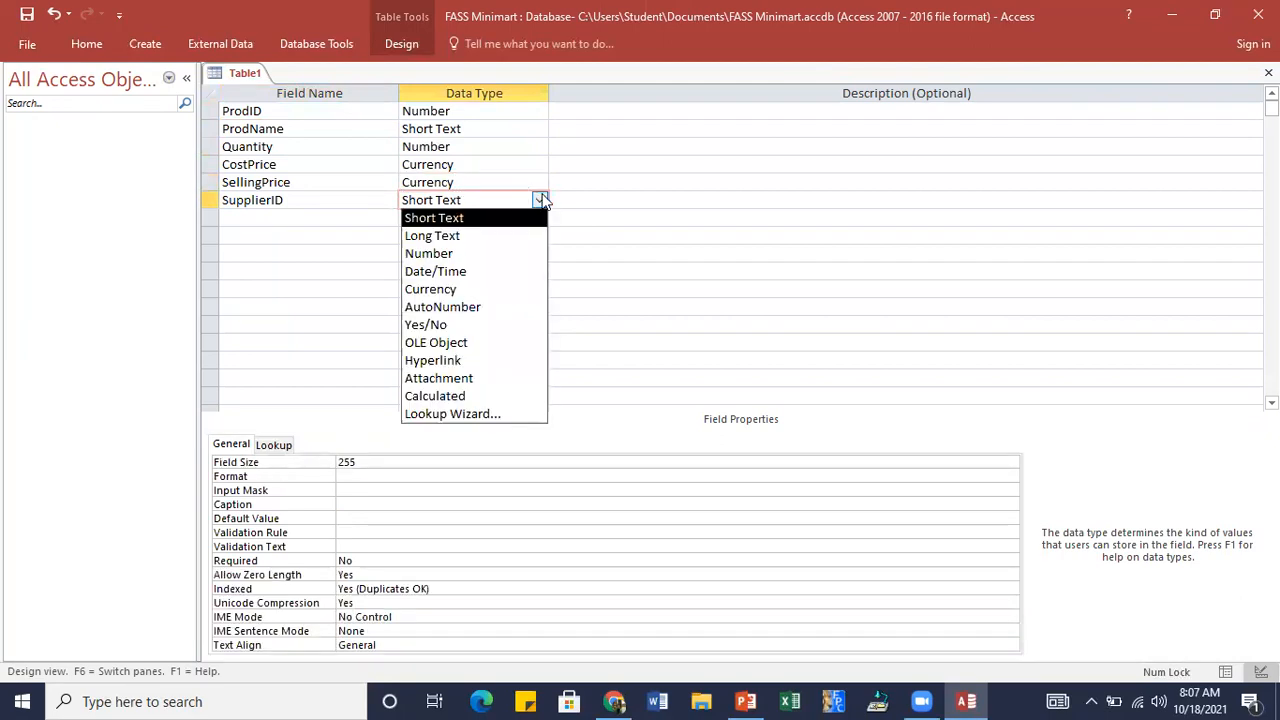
left_click(445, 254)
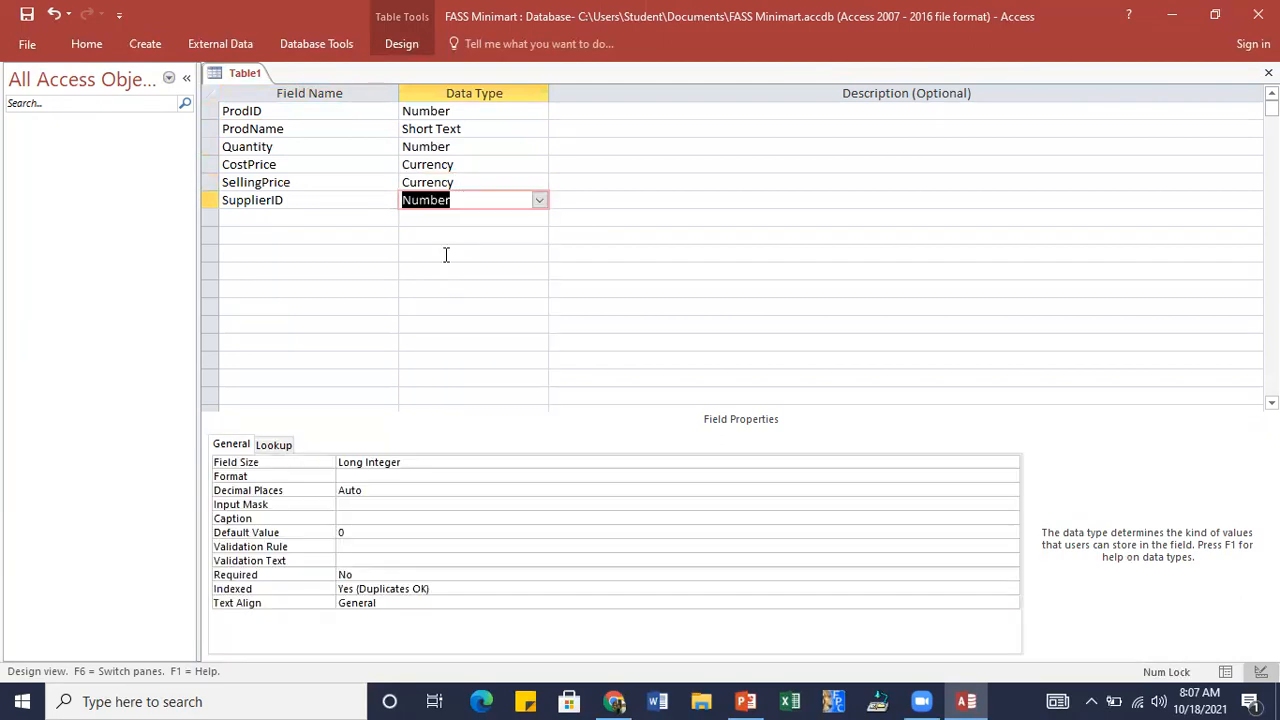
left_click(446, 254)
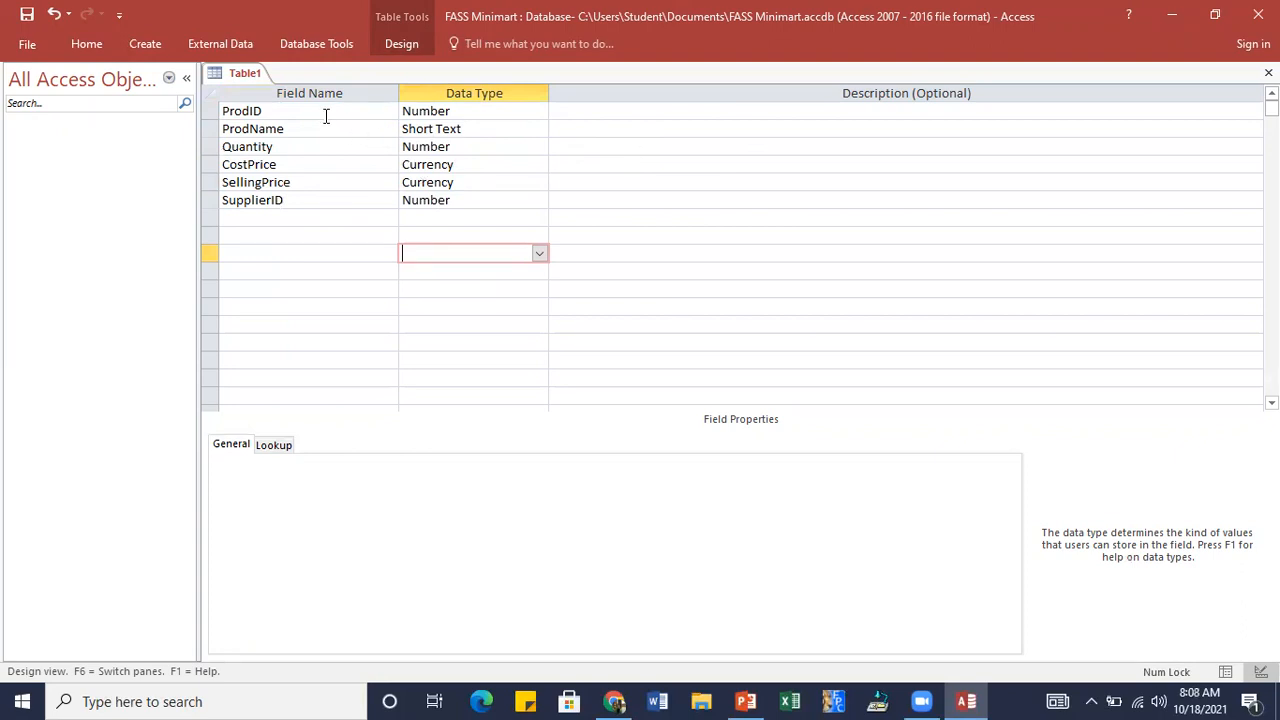
- Make ProdID the primary key of the table
left_click(403, 45)
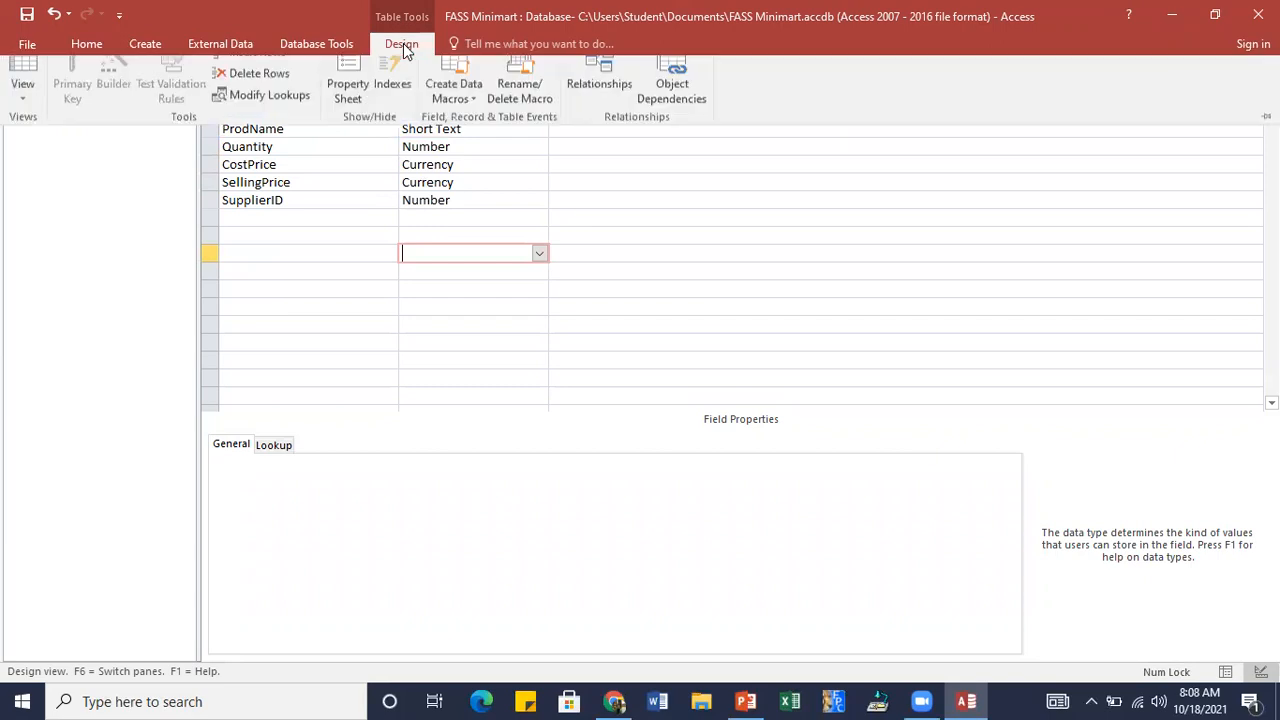
left_click(373, 284)
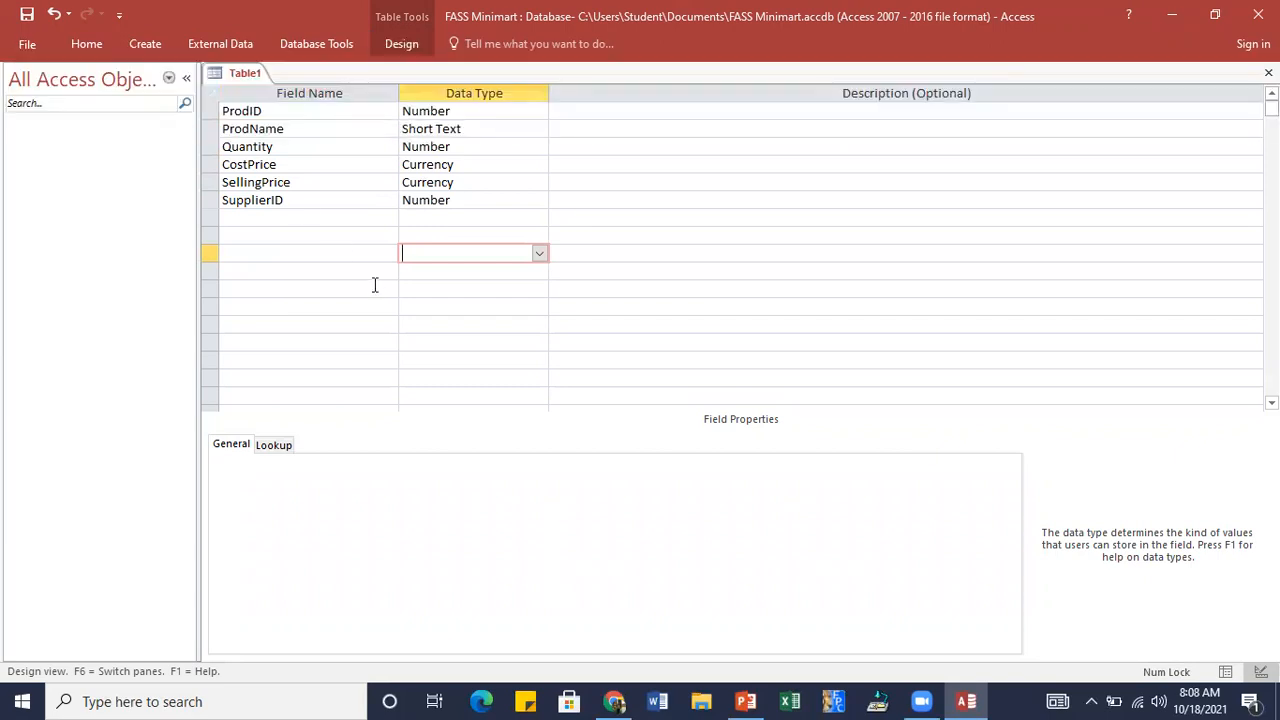
left_click(299, 111)
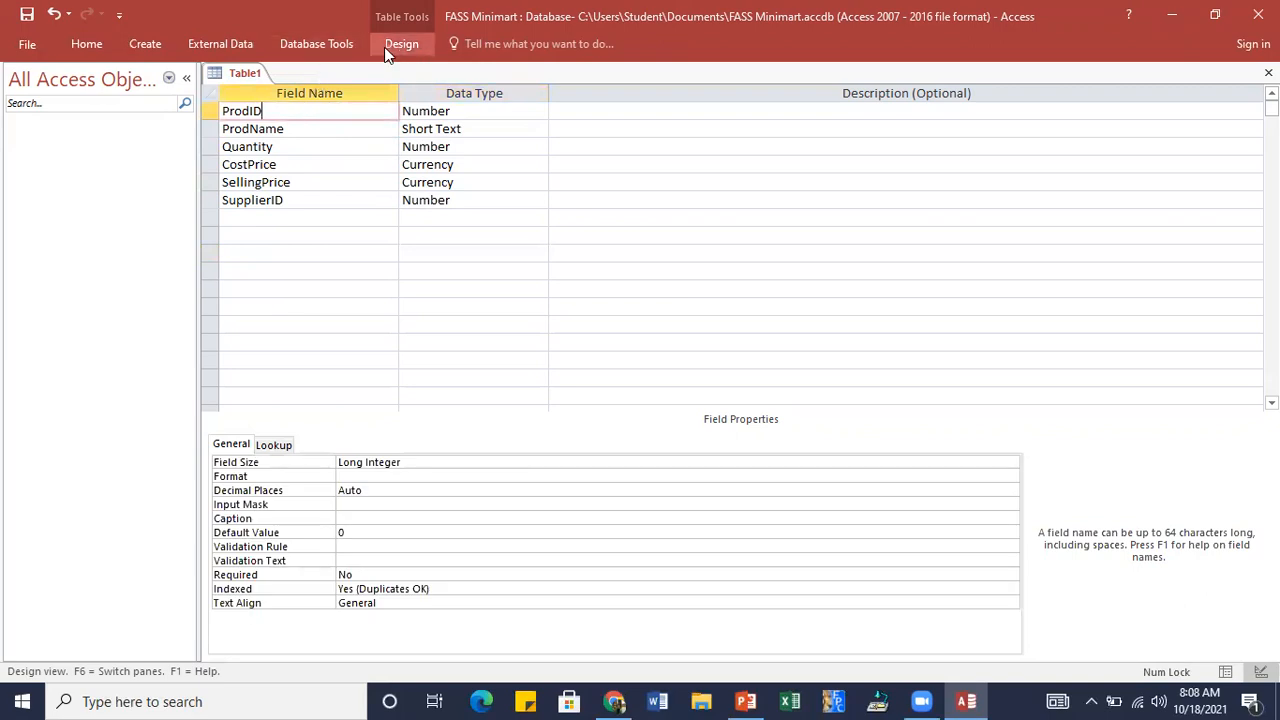
left_click(399, 45)
left_click(70, 112)
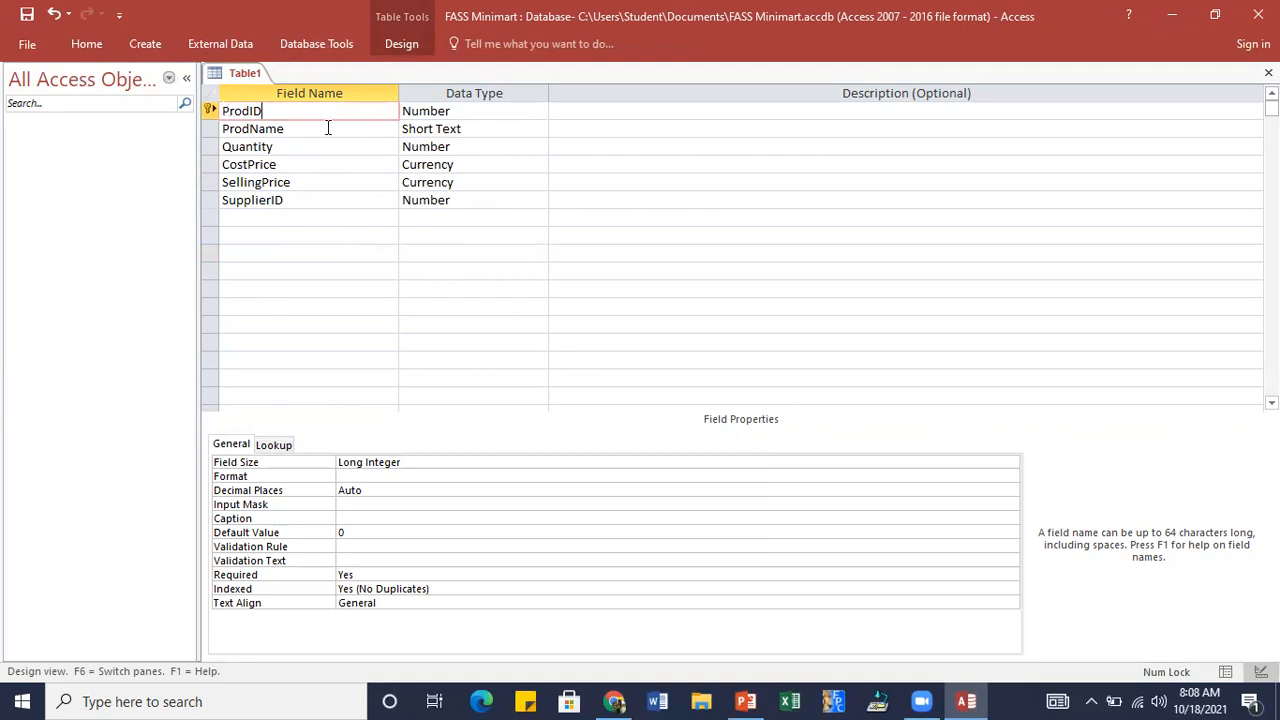
- Save the table under the name Products and close it
left_click(27, 14)
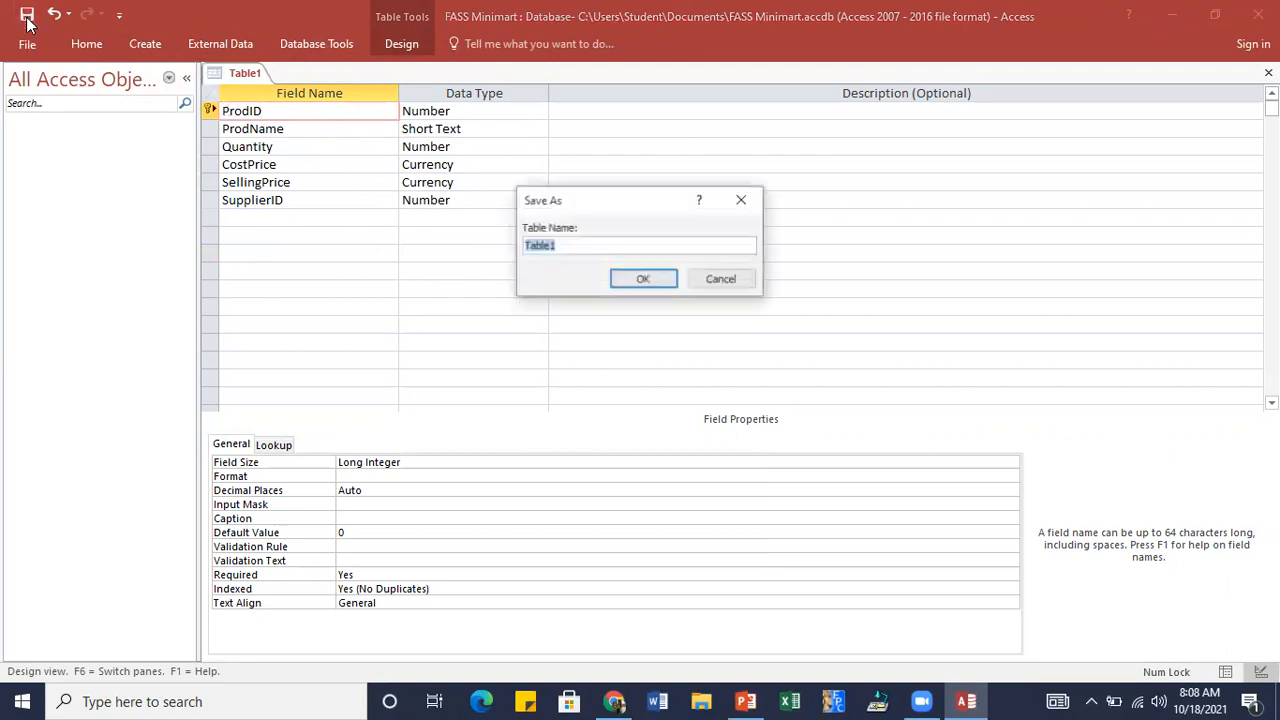
type("Products")
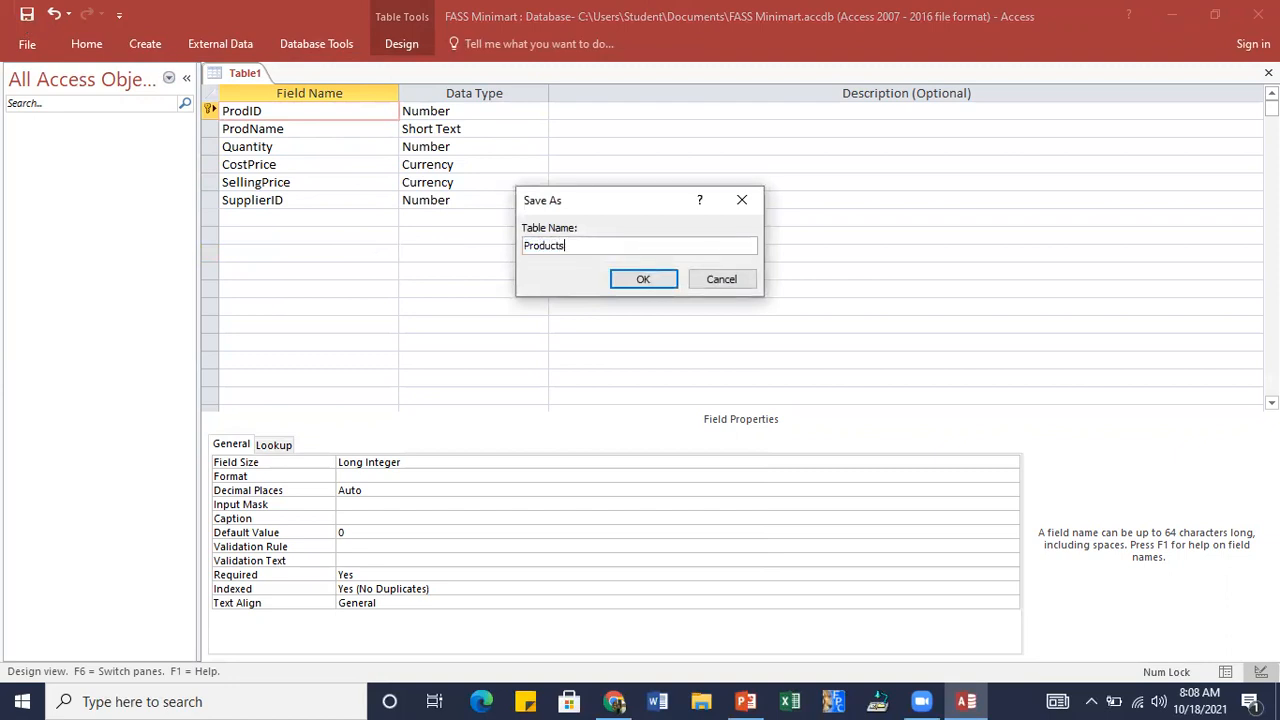
left_click(645, 280)
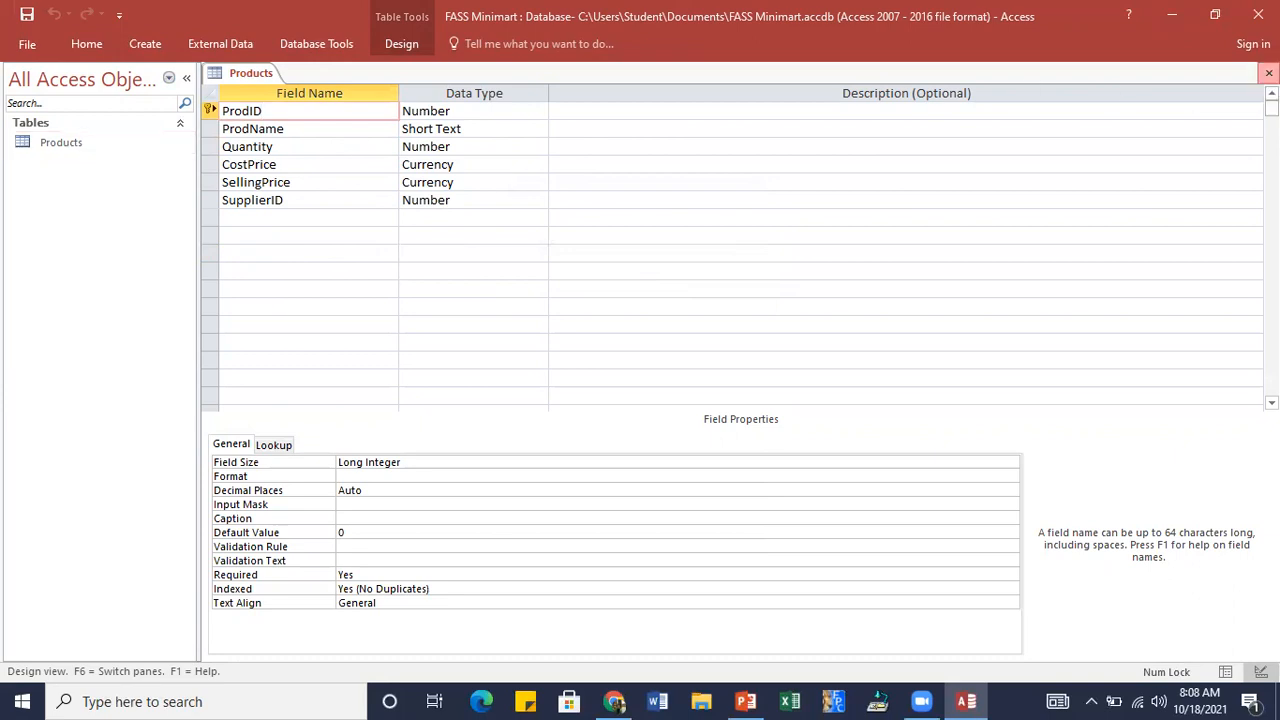
left_click(1268, 73)
- Create a new table in Design view and add the fields SaleID and DateSold
left_click(141, 43)
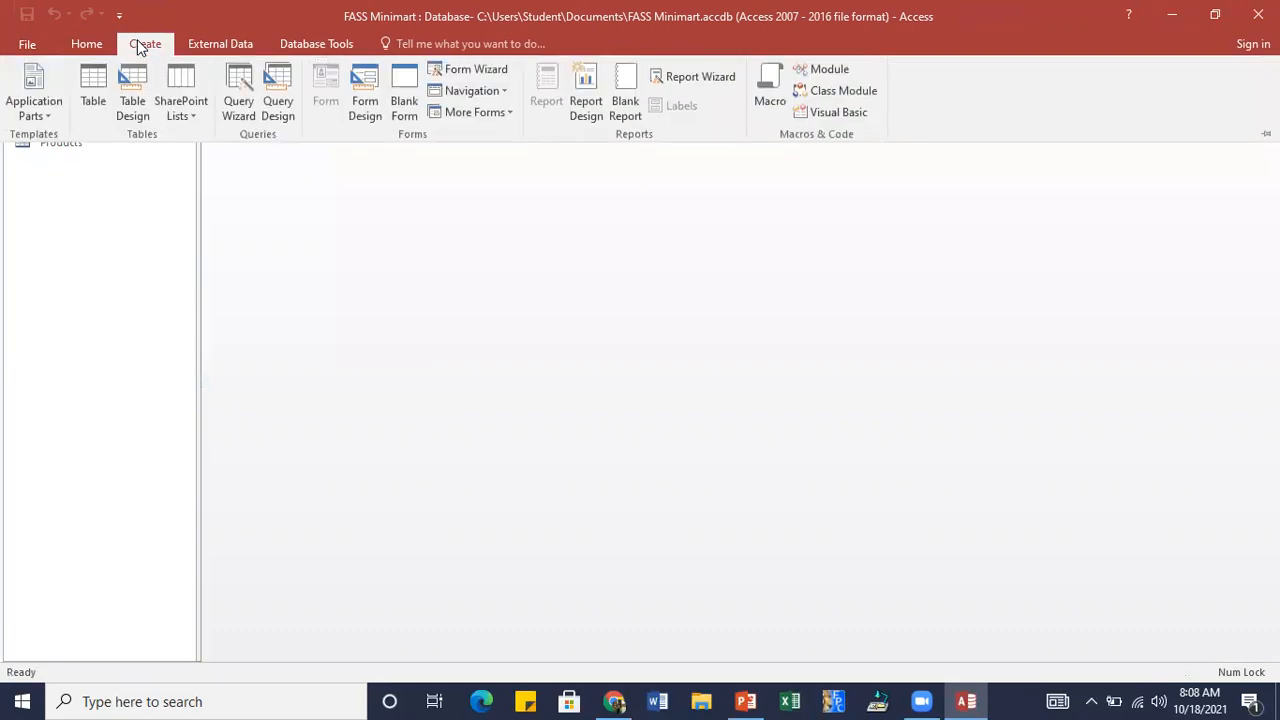
left_click(139, 88)
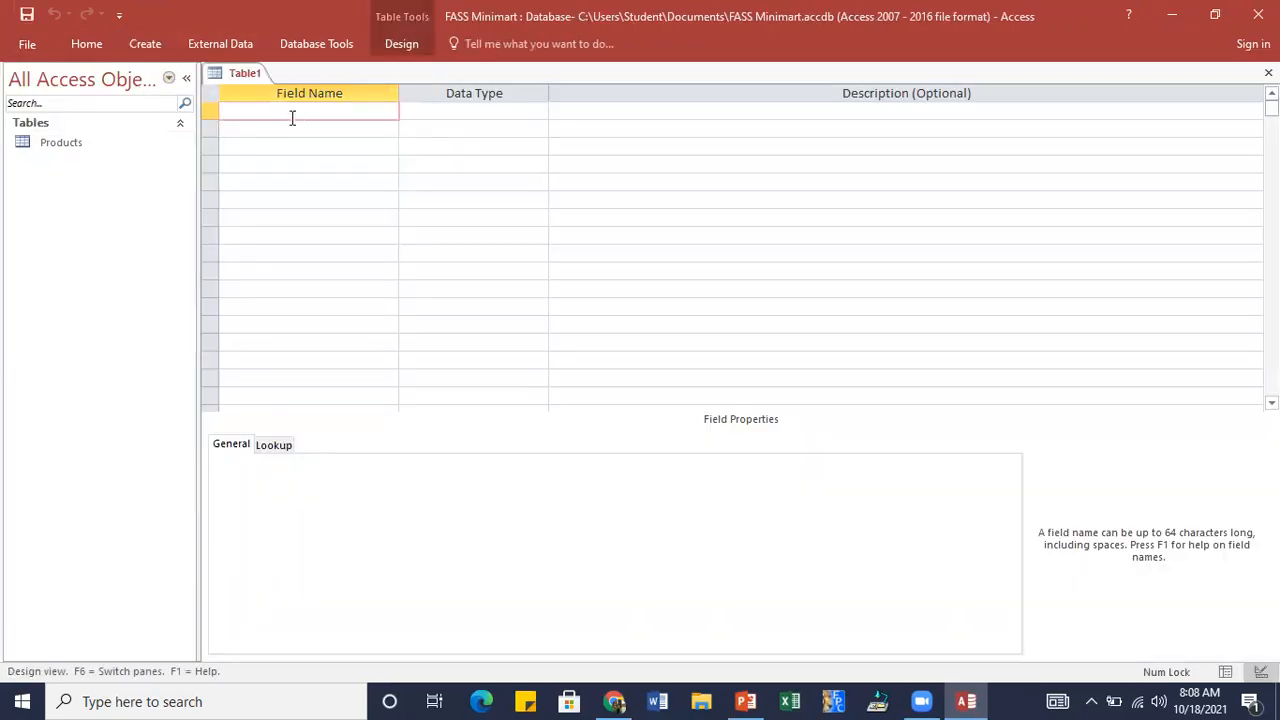
type("SaleID")
key("Down")
type("D")
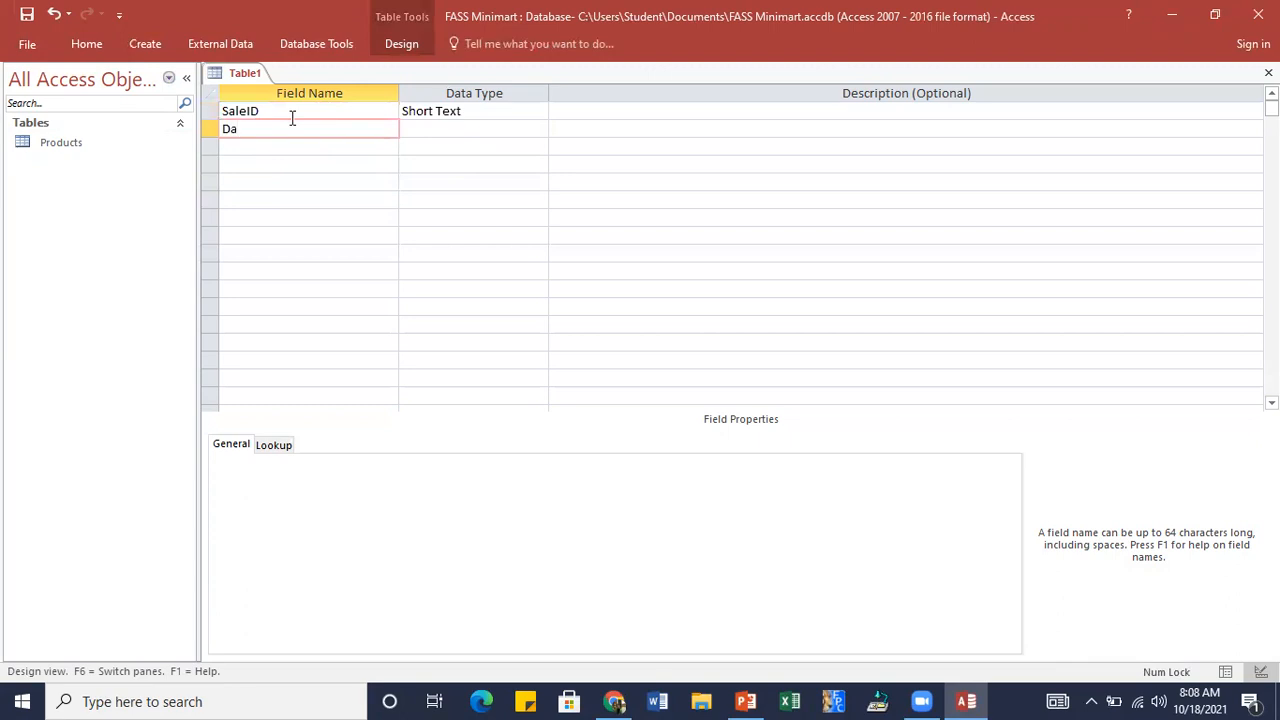
type("ateSold")
key("Down")
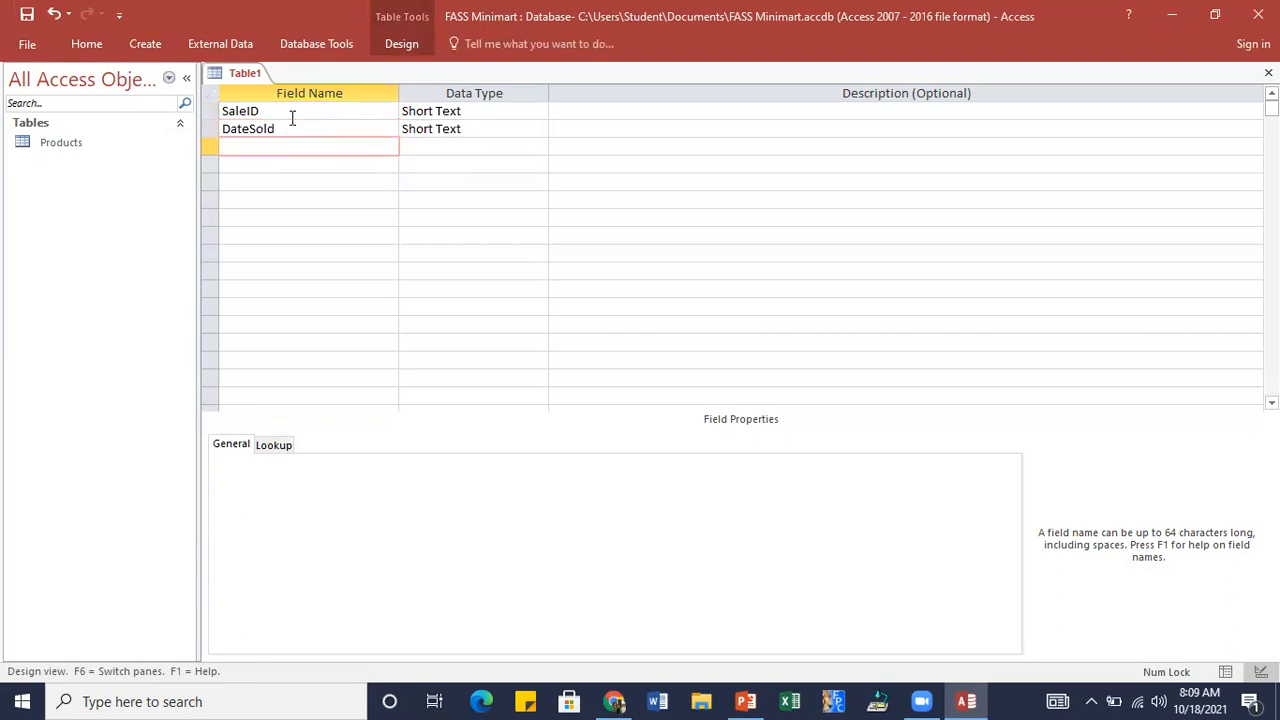
- Add the fields ProdID, CostPrice and Total below DateSold
type("ProdID")
key("Down")
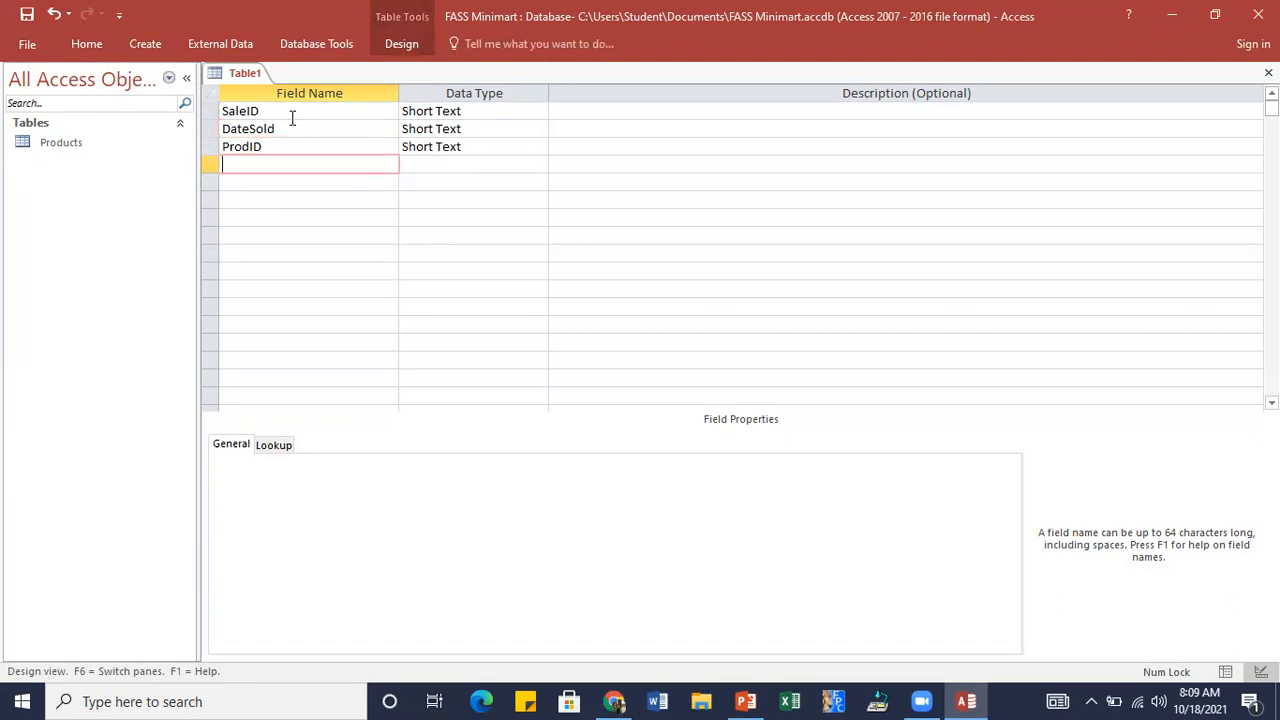
type("CostPrice")
key("Down")
type("Total")
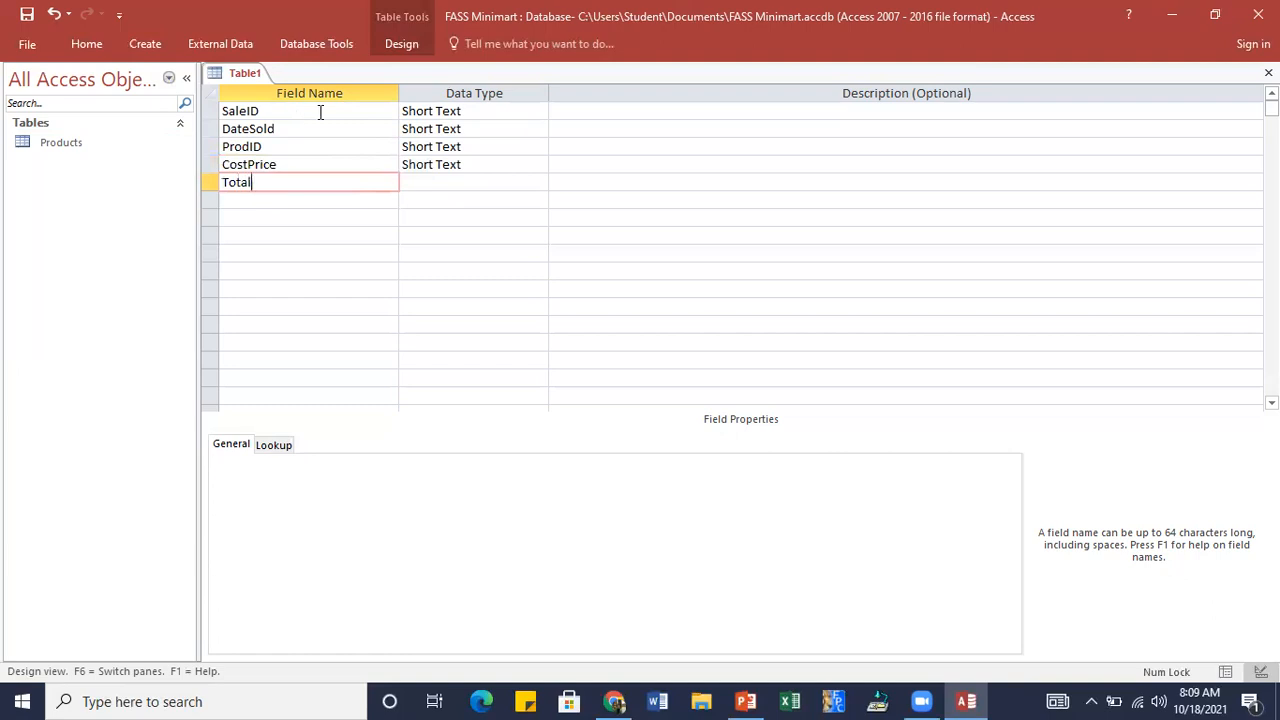
- Set the data type of SaleID and ProdID to Number and of DateSold to Date/Time
left_click(484, 114)
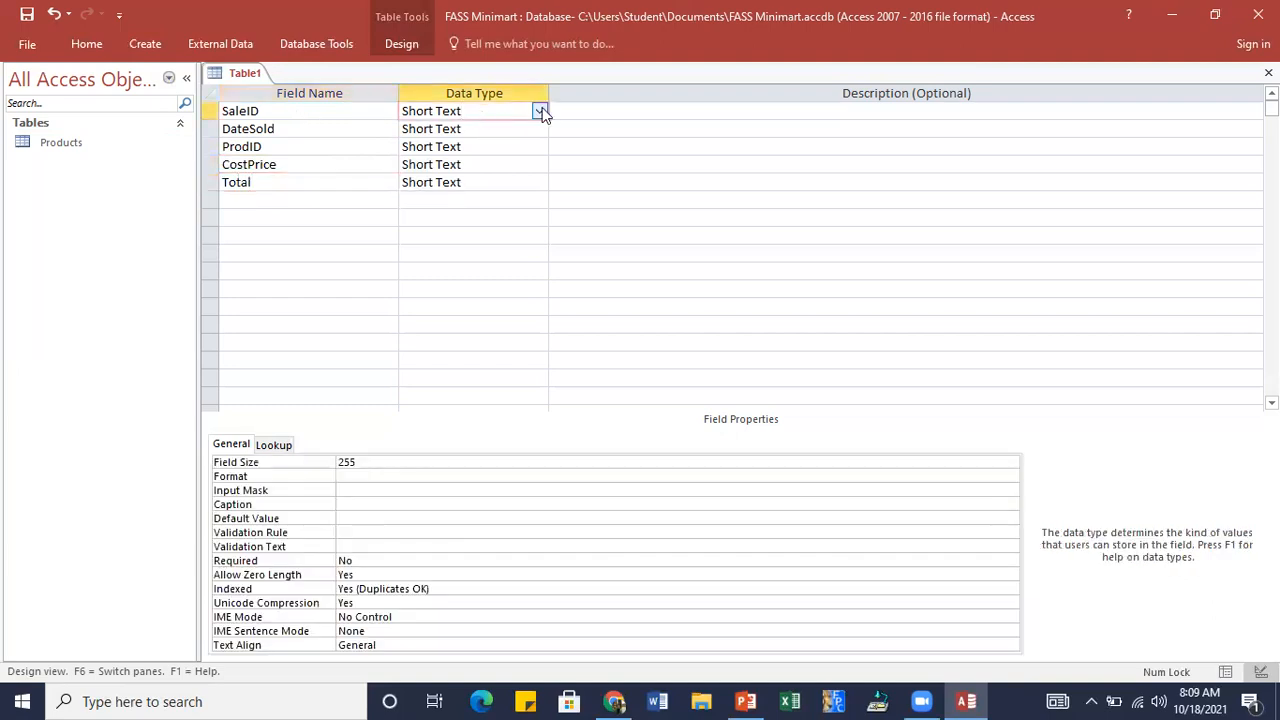
left_click(539, 111)
left_click(445, 164)
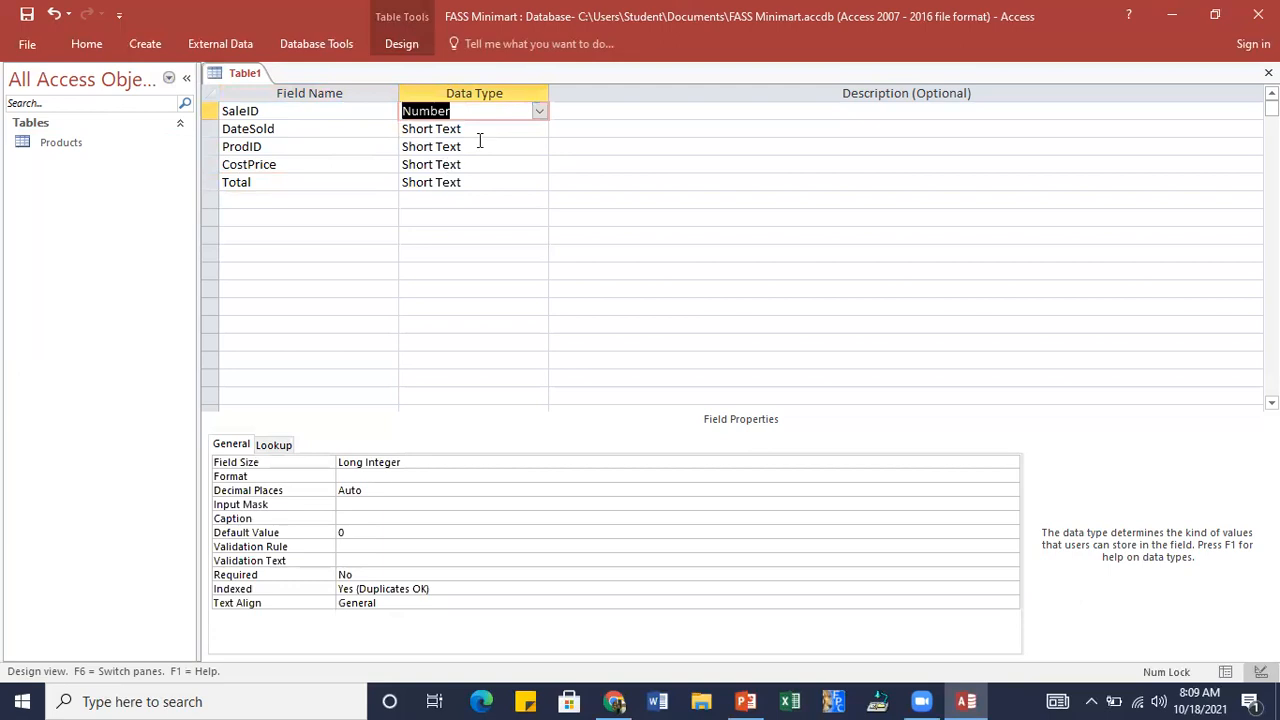
left_click(491, 131)
left_click(539, 129)
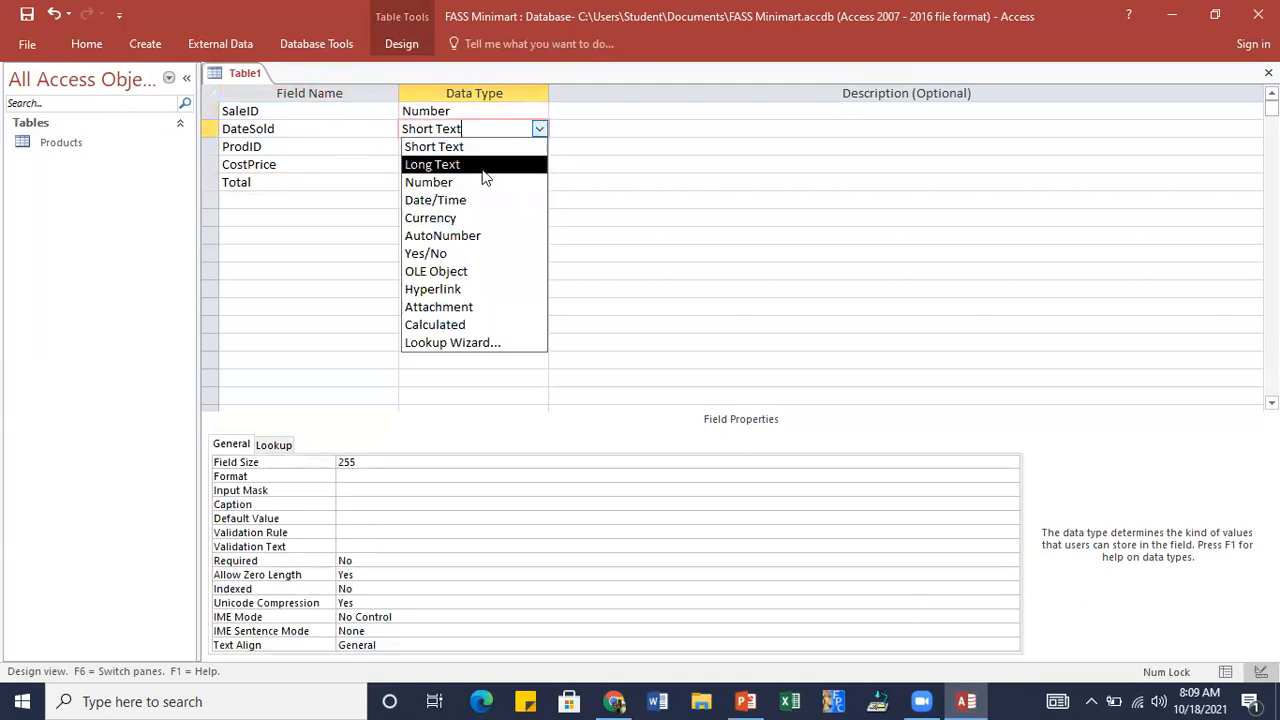
left_click(470, 200)
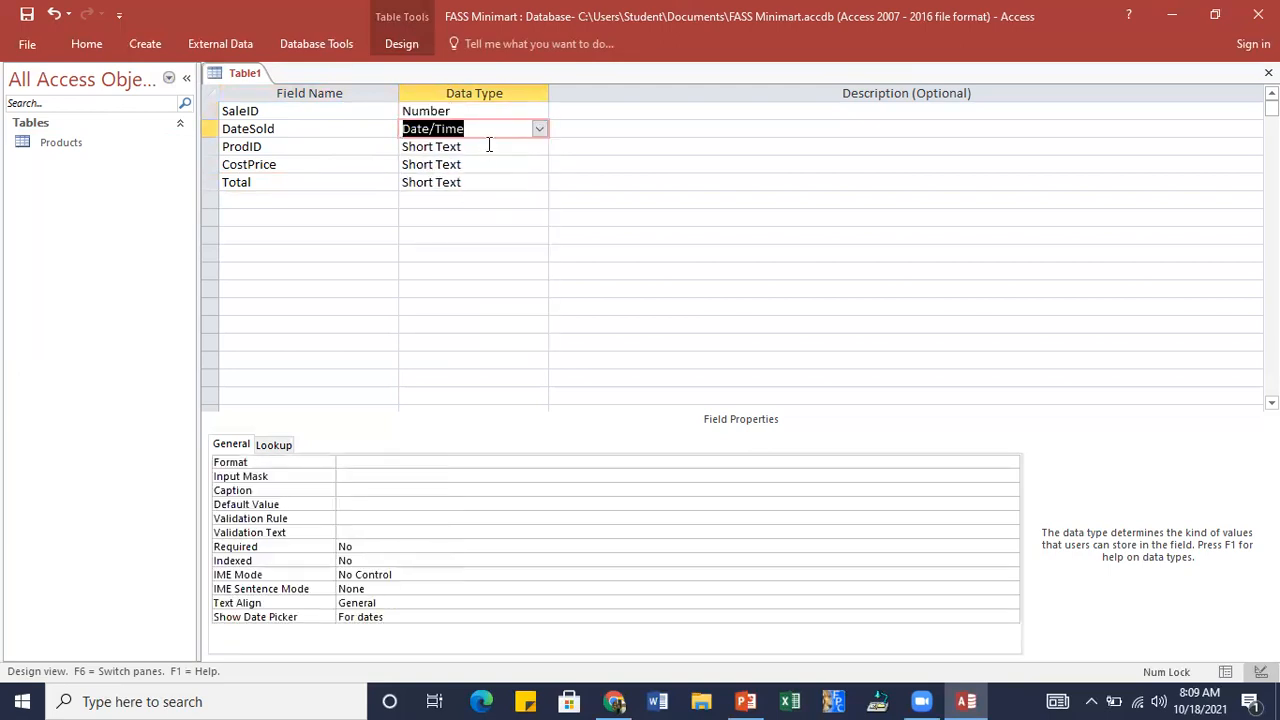
left_click(485, 147)
left_click(539, 147)
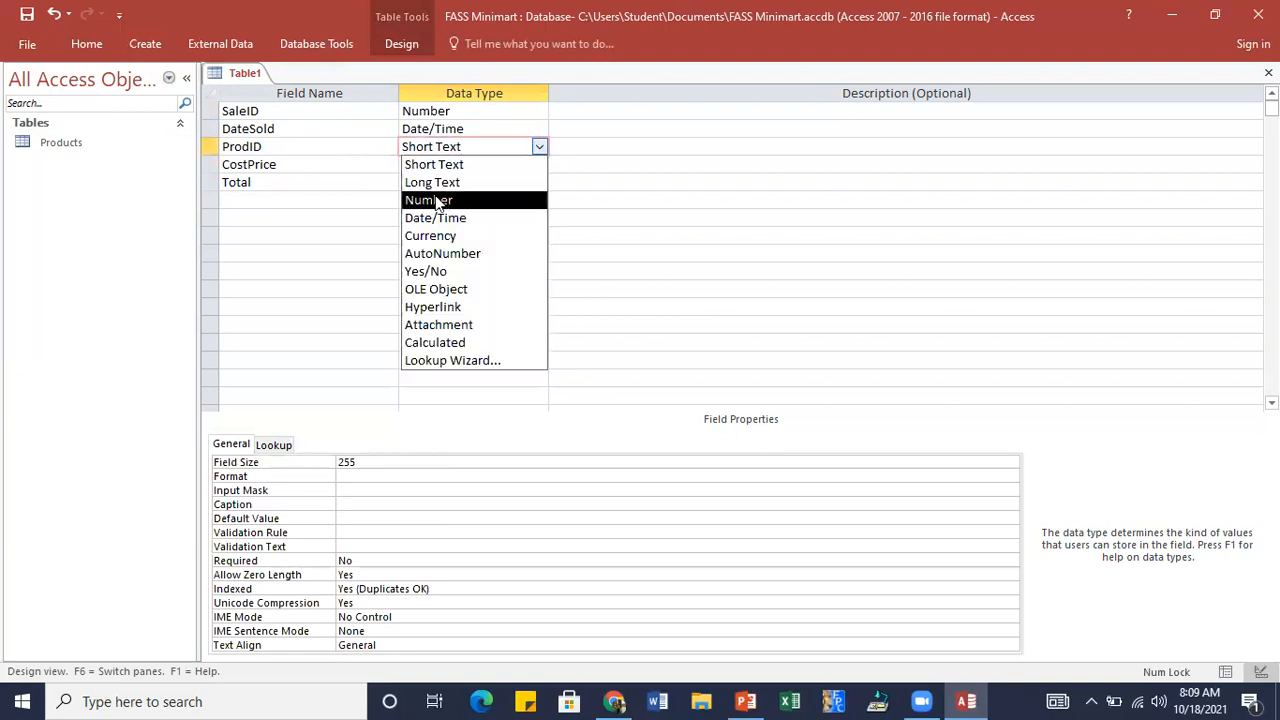
left_click(435, 200)
- Set the data type of the CostPrice and Total fields to Currency
left_click(494, 165)
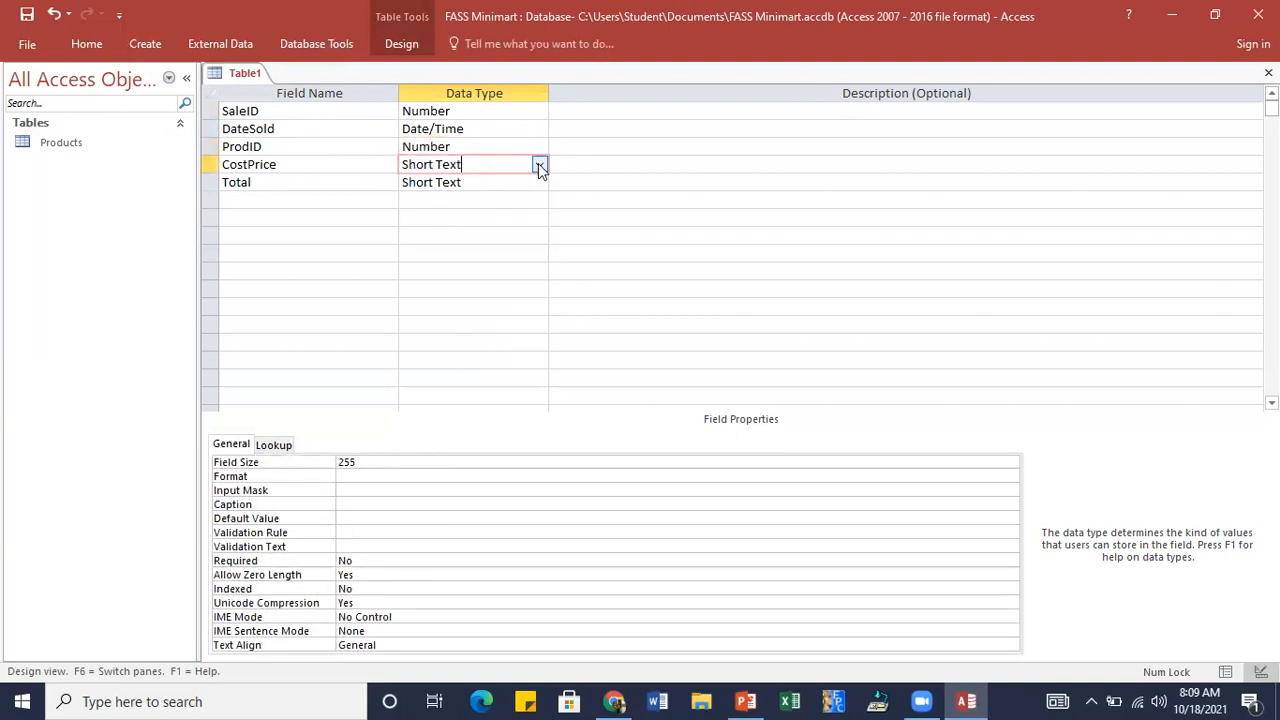
left_click(539, 164)
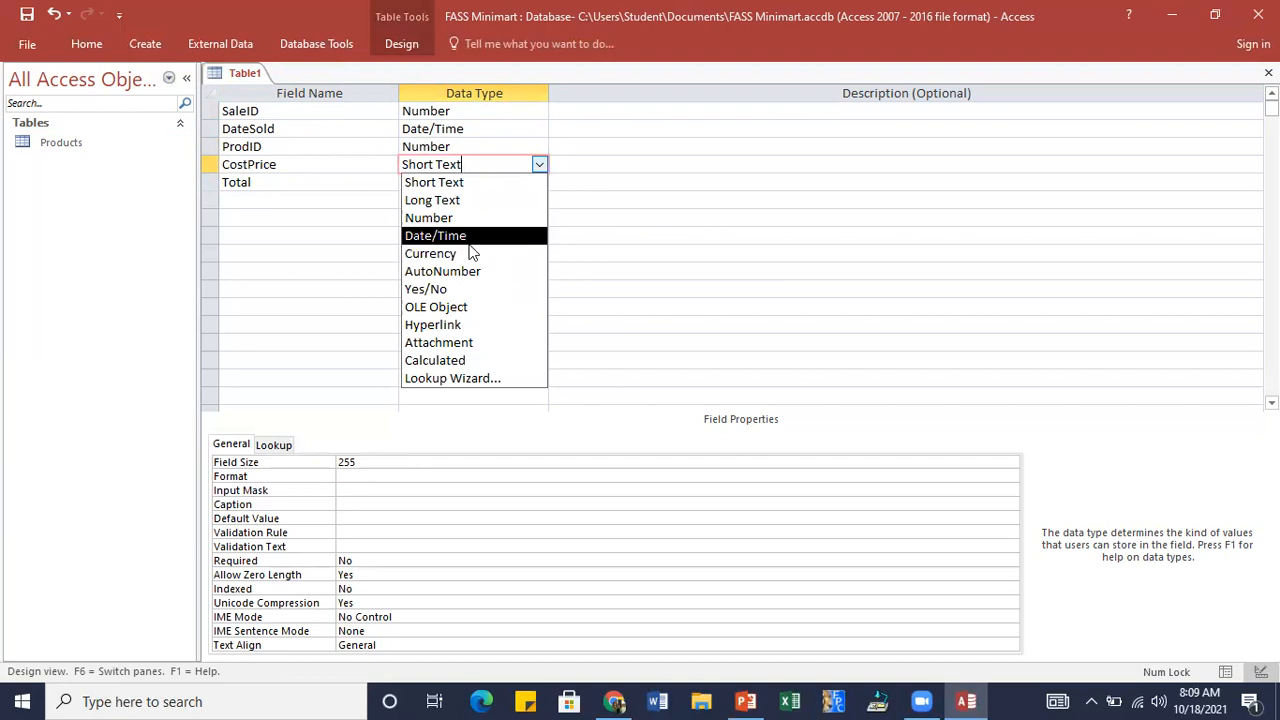
left_click(458, 253)
left_click(491, 180)
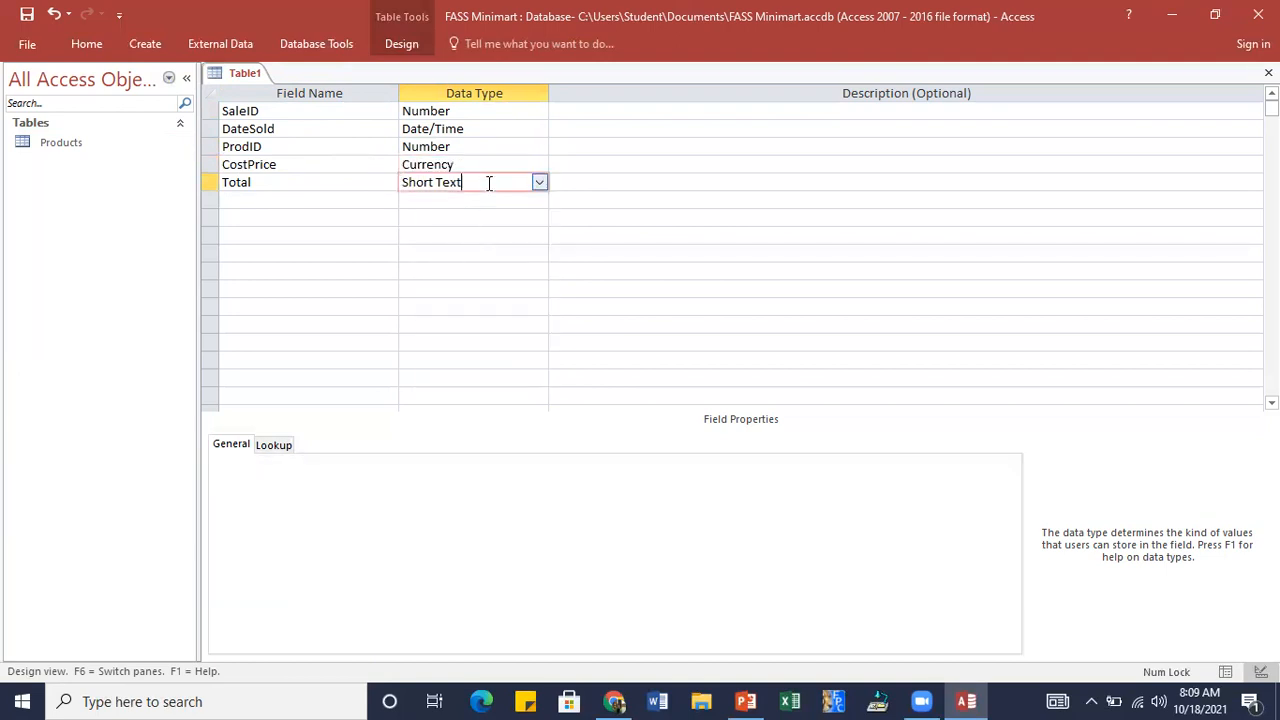
left_click(539, 182)
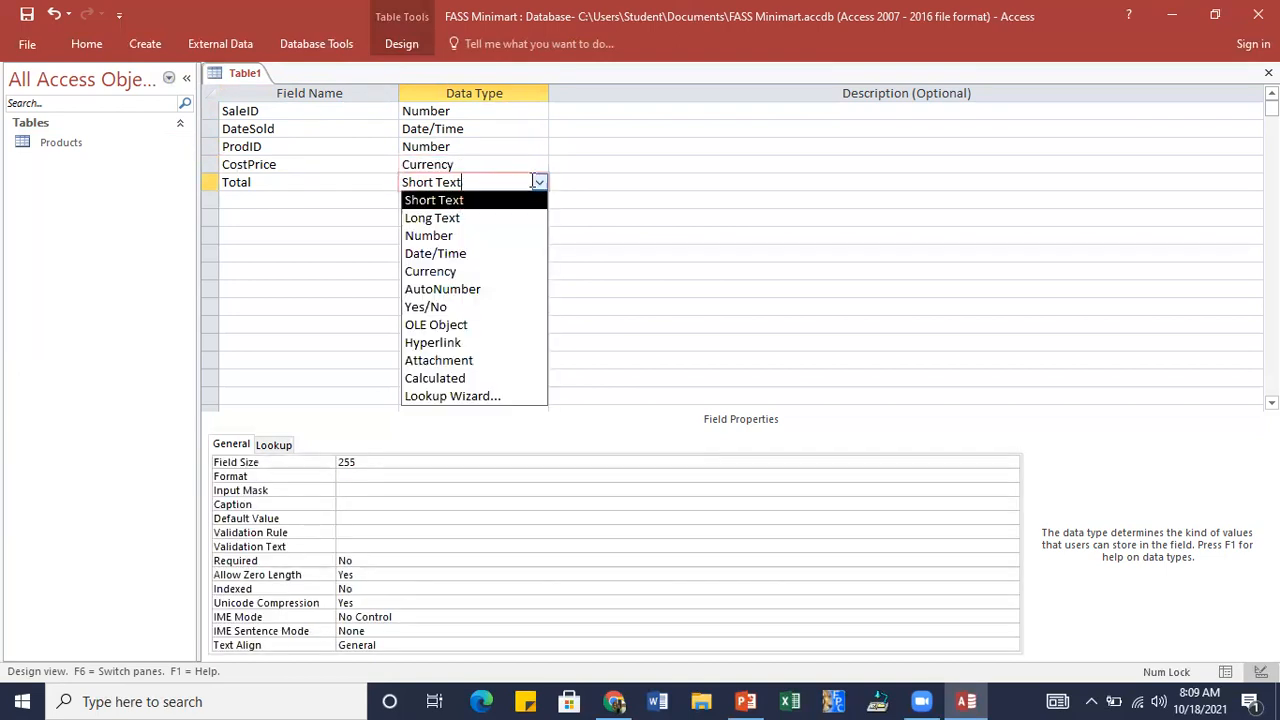
left_click(450, 271)
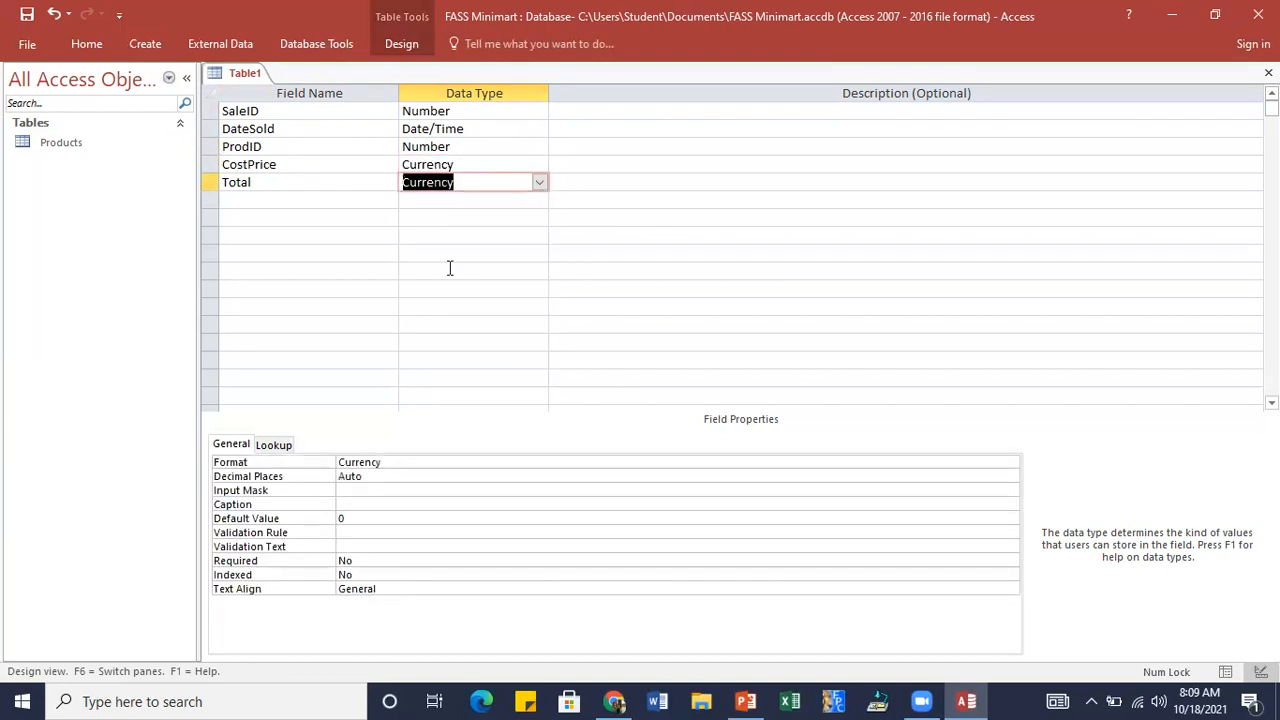
- Make SaleID the primary key of the table
left_click(275, 111)
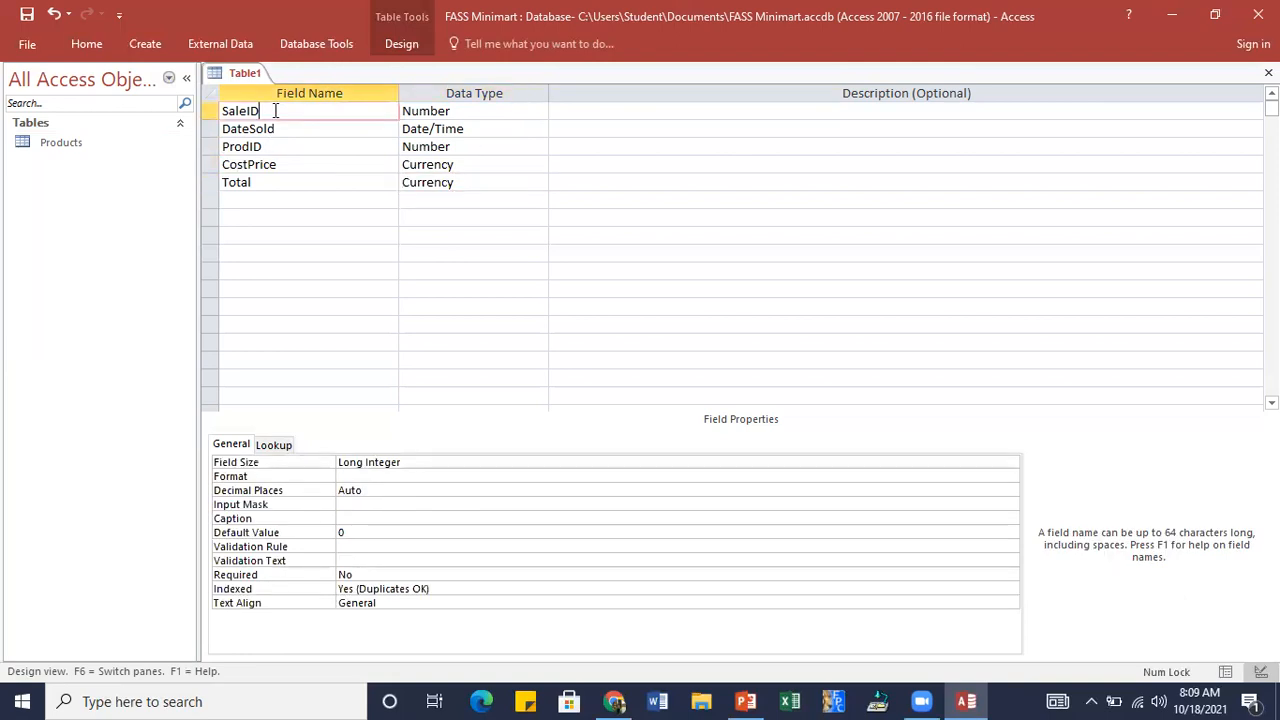
left_click(400, 41)
left_click(68, 72)
- Save the table under the name Sales and close it
left_click(27, 14)
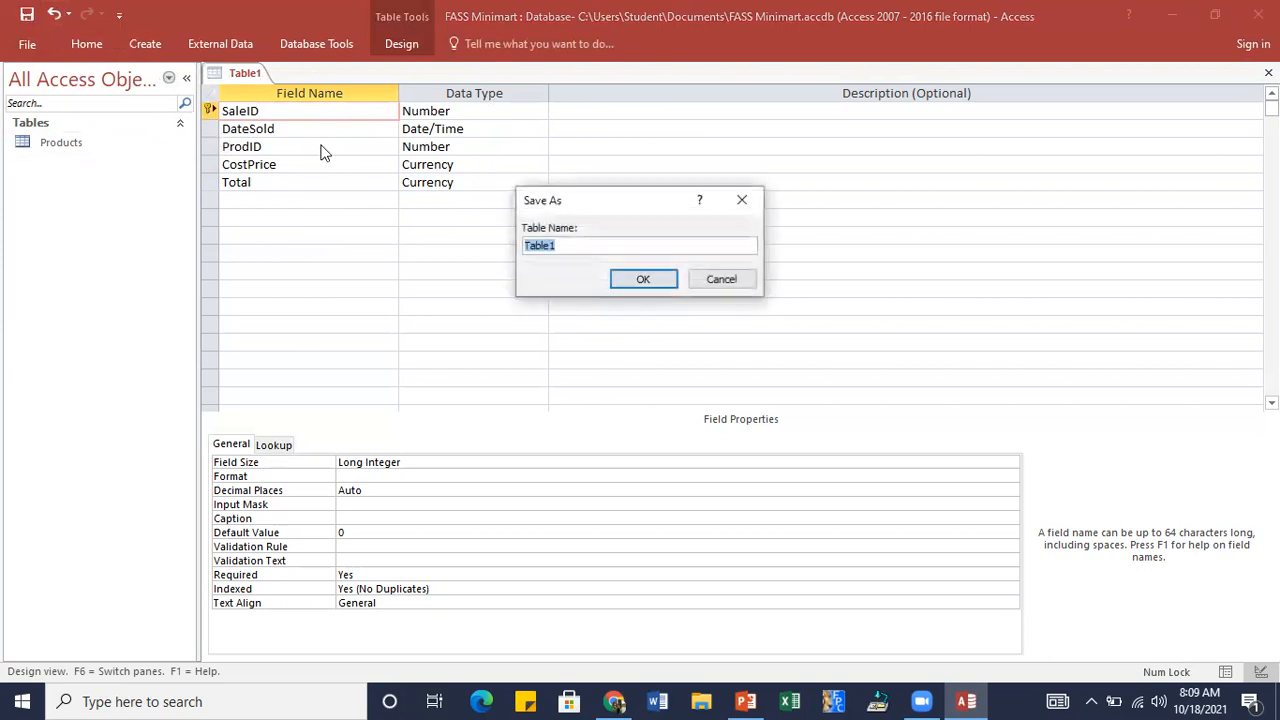
type("Sa")
left_click(656, 279)
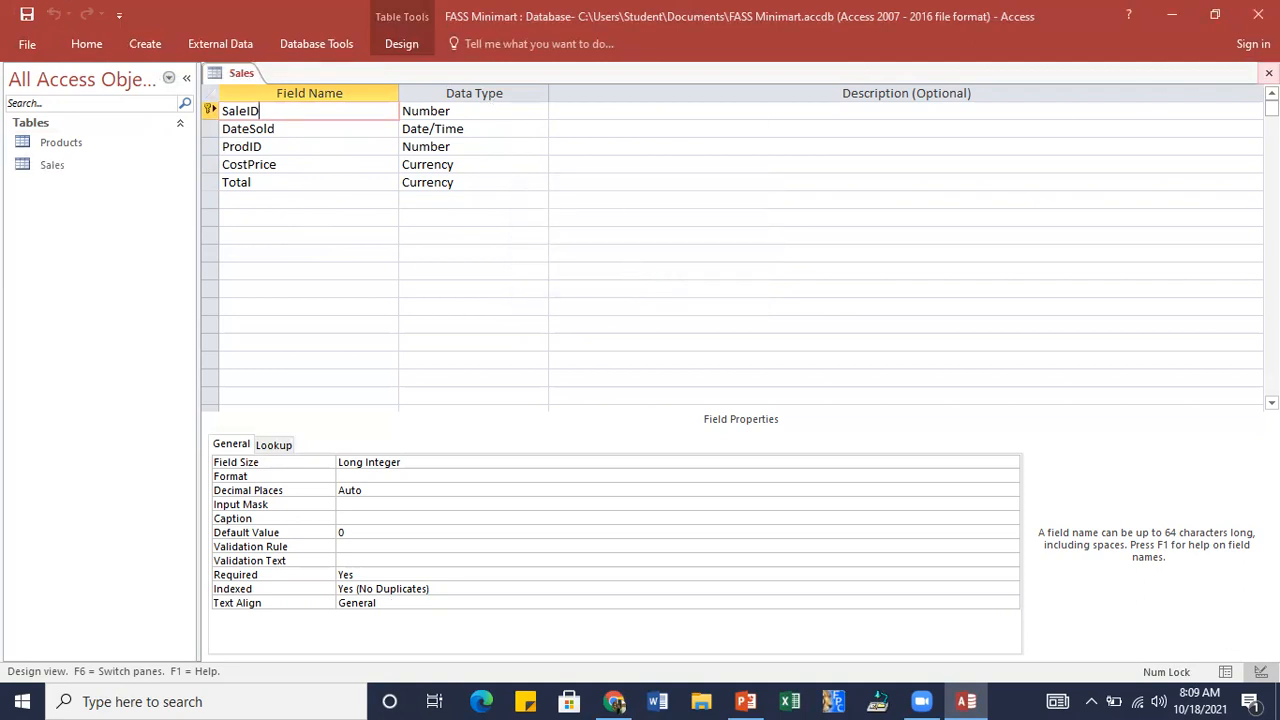
left_click(1268, 73)
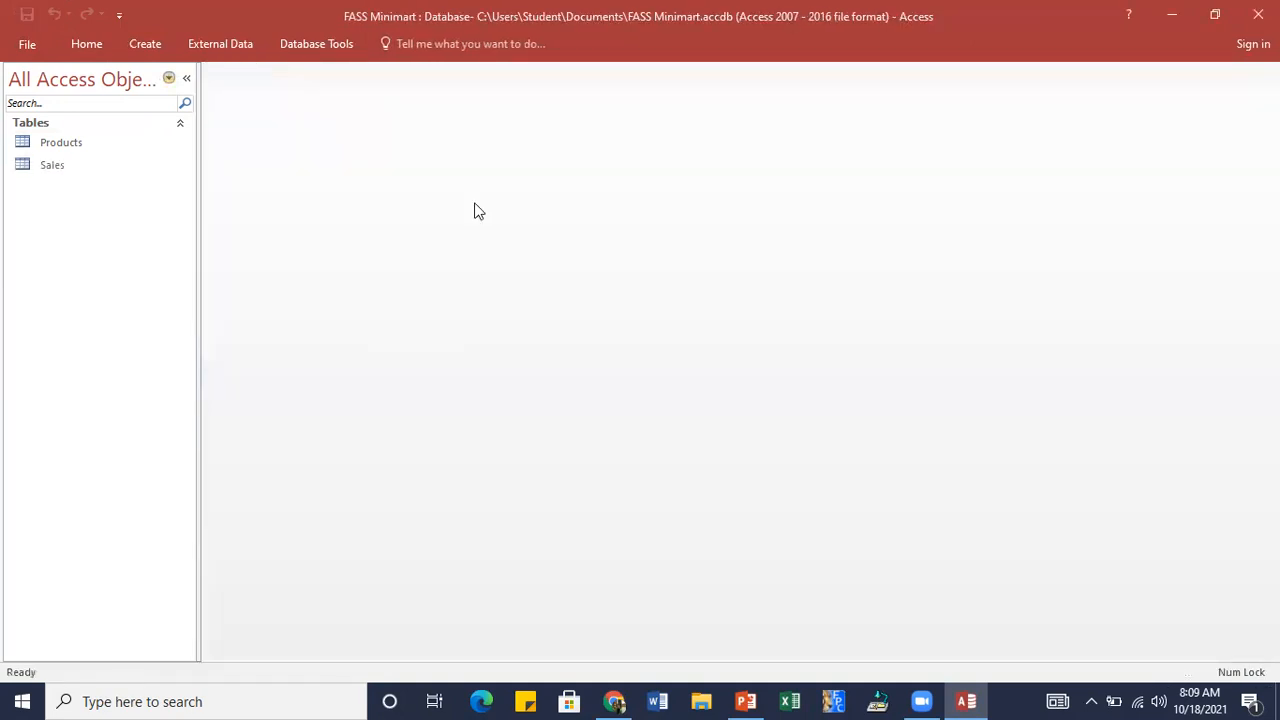
- Create another table in Design view and add the fields SupplierID, FirstName and LastName
left_click(137, 43)
left_click(131, 82)
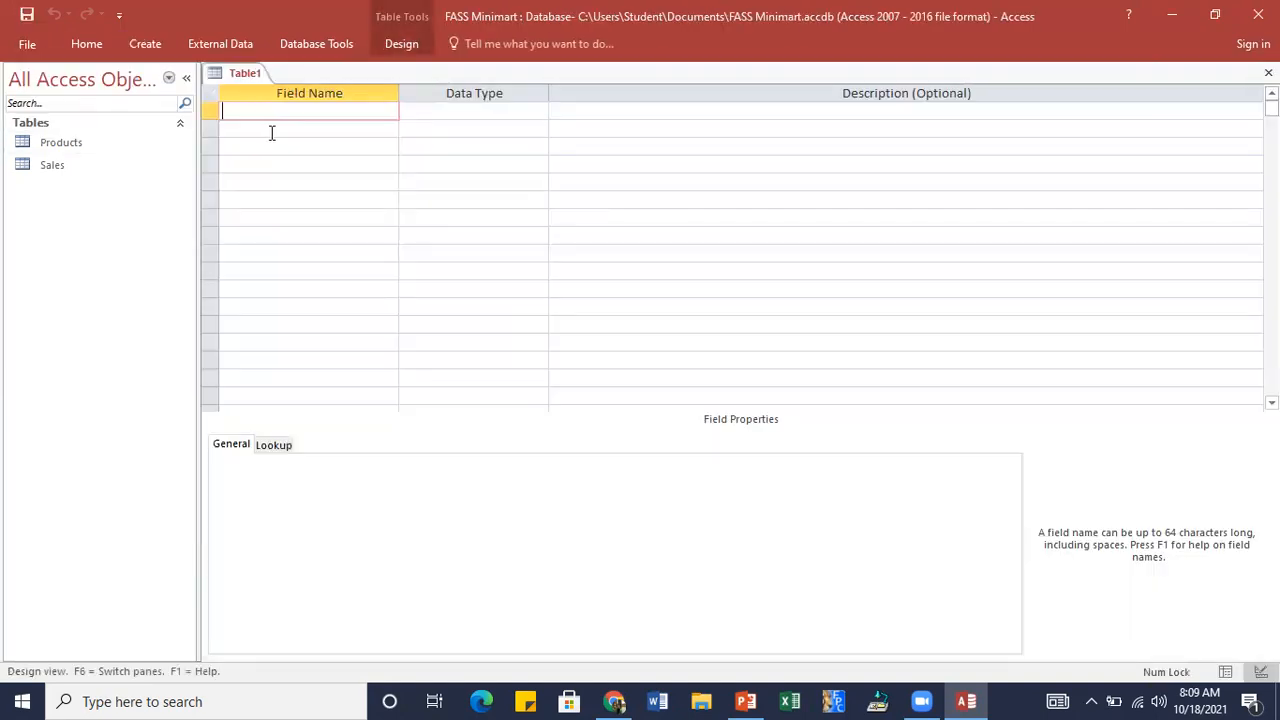
type("SupplierID")
key("Down")
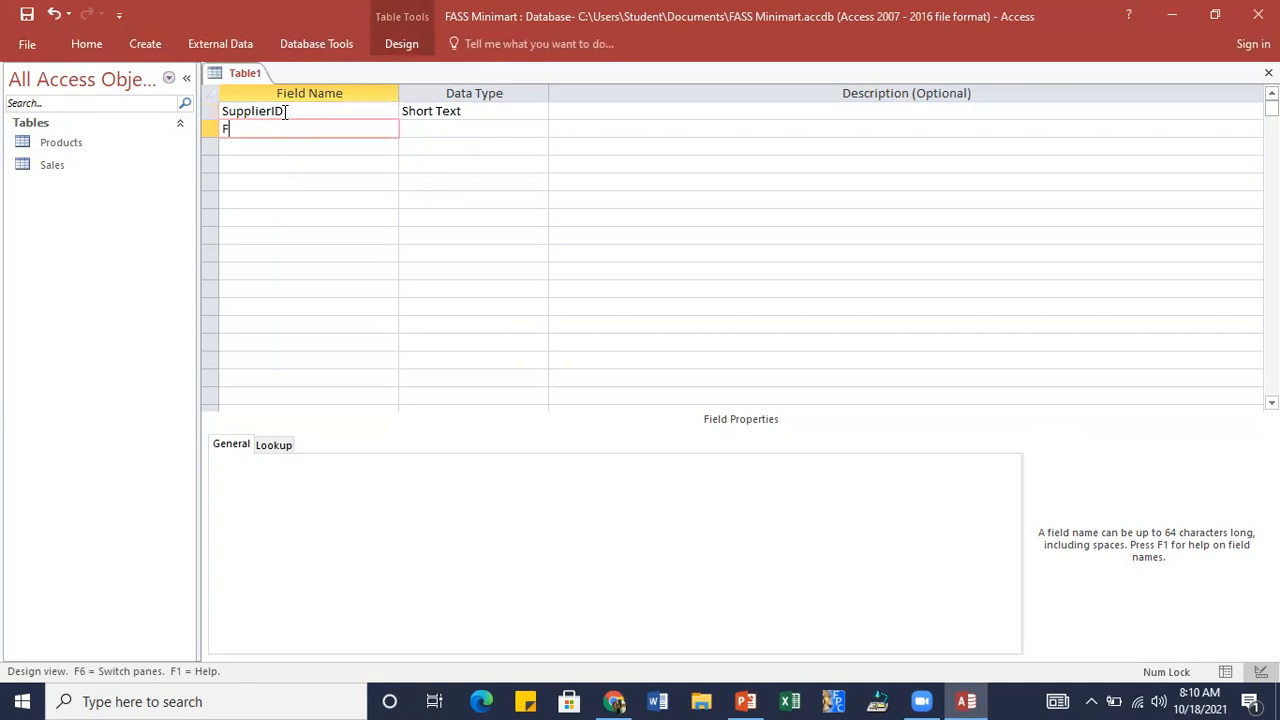
type("FirstName")
key("Down")
type("LastName")
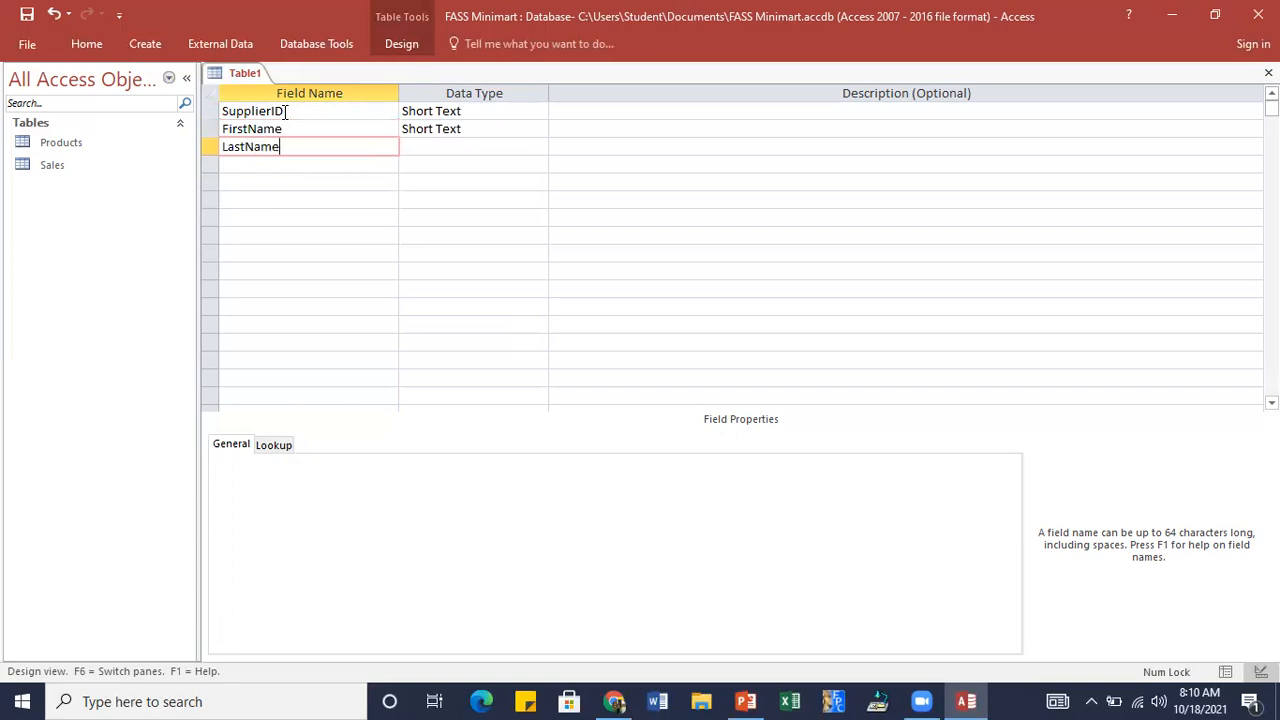
- Add the fields TelContact, Email and Address below LastName
key("Down")
type("TelContact")
key("Down")
type("Email")
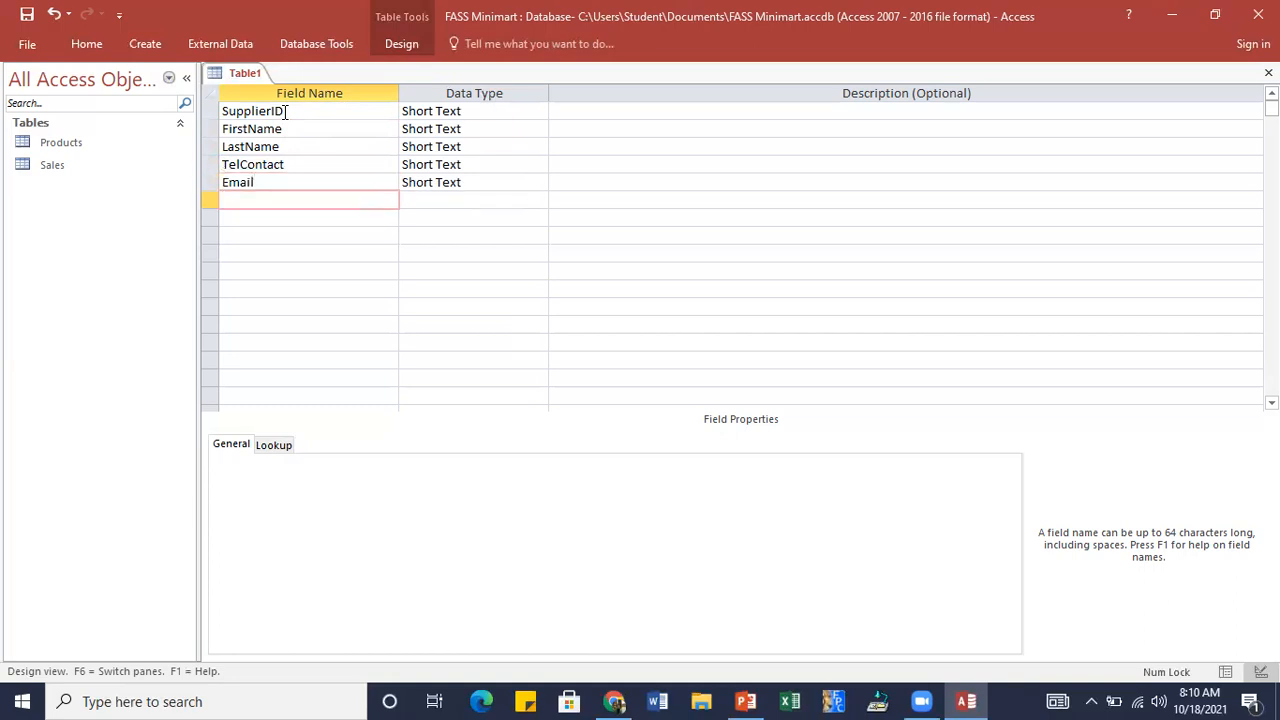
type("Address")
- Set the data type of the supplier table's SupplierID field to Number
left_click(490, 111)
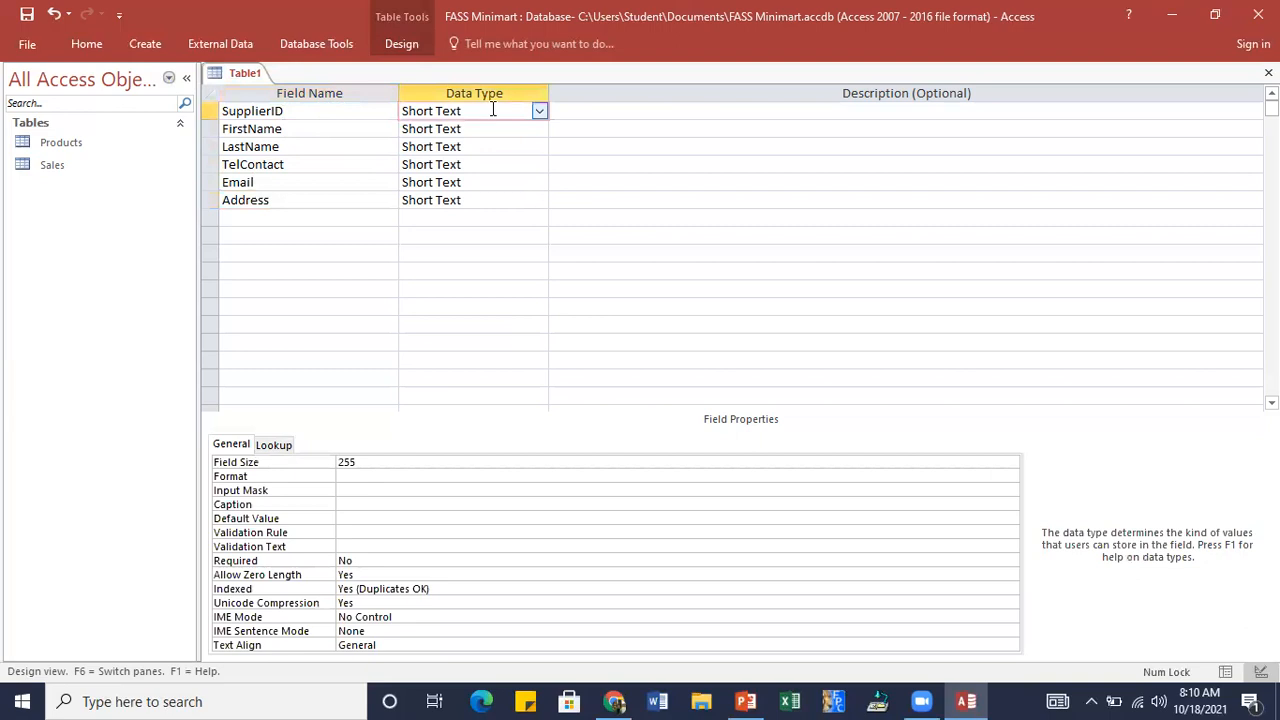
left_click(539, 111)
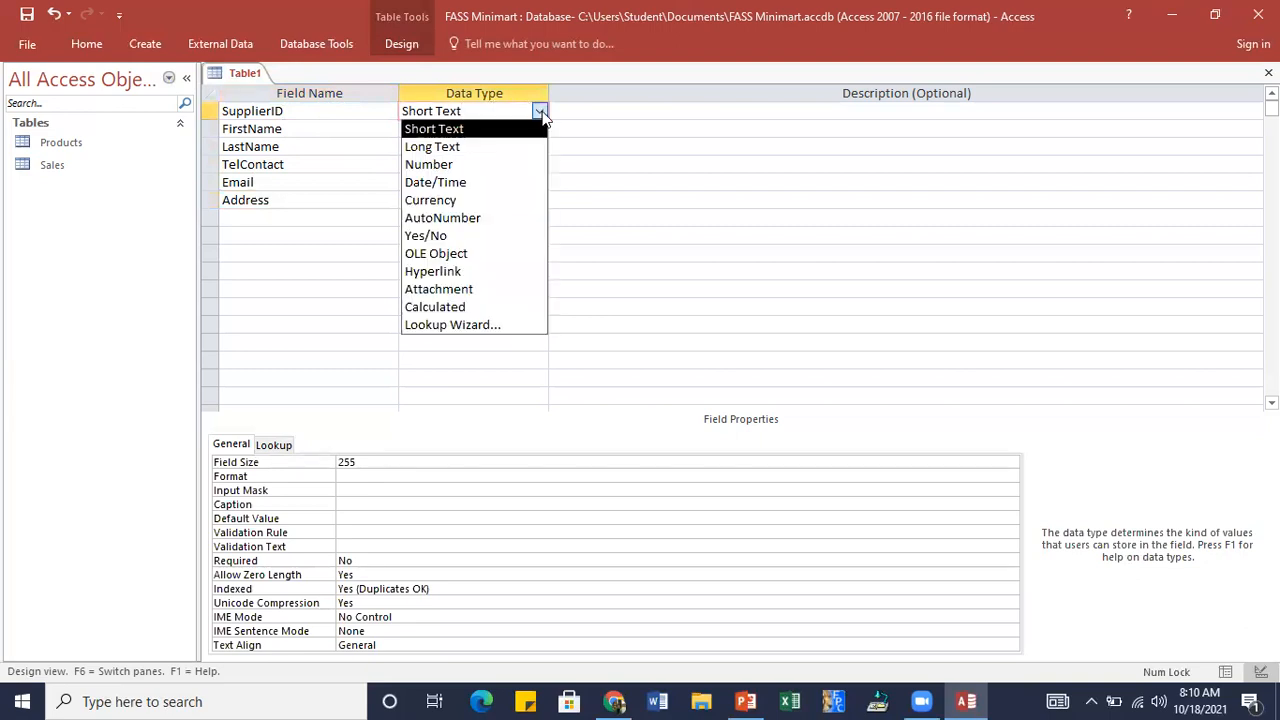
left_click(452, 165)
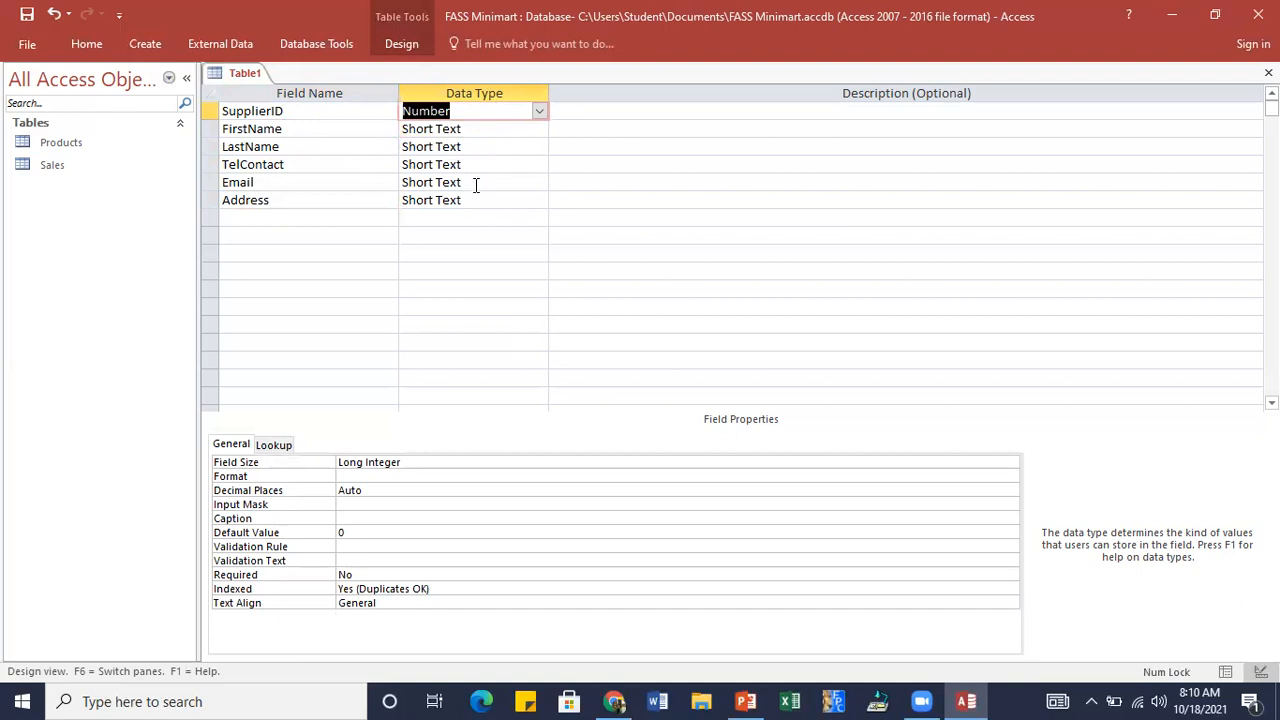
- Make SupplierID the primary key of the new supplier table
left_click(301, 113)
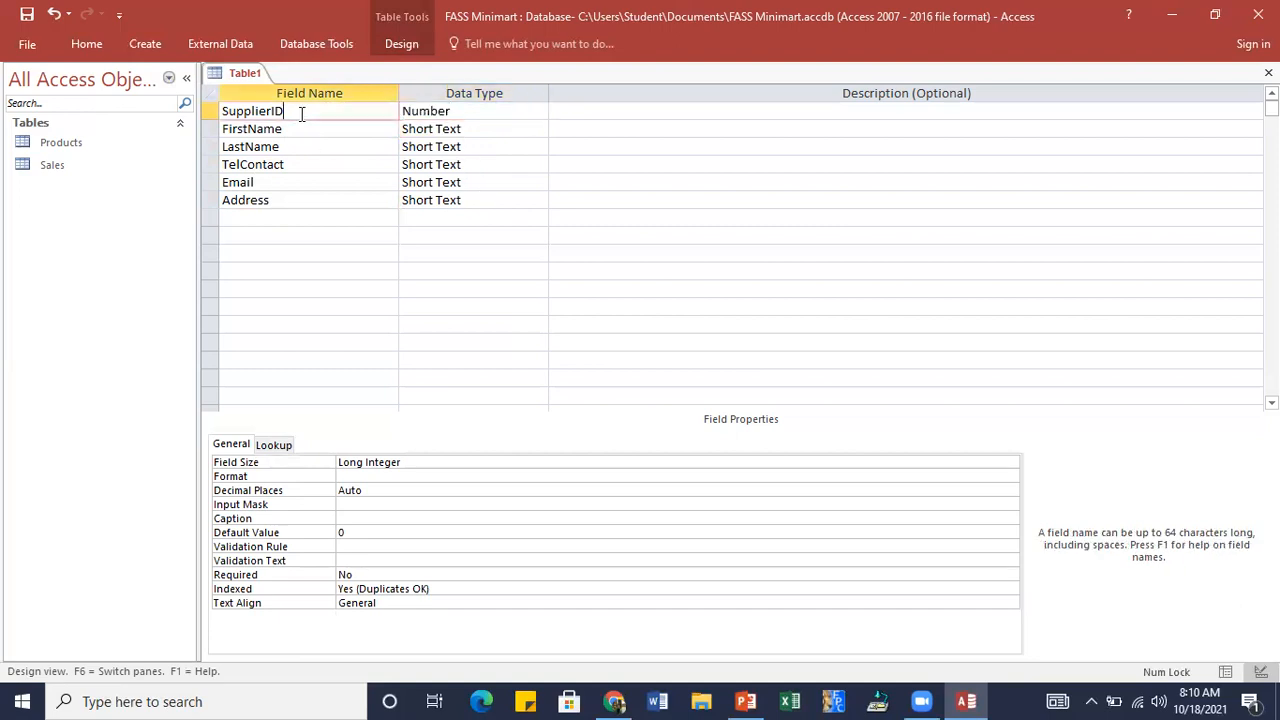
left_click(400, 43)
left_click(71, 82)
- Close the table design and save it under the name Supplier
left_click(1268, 73)
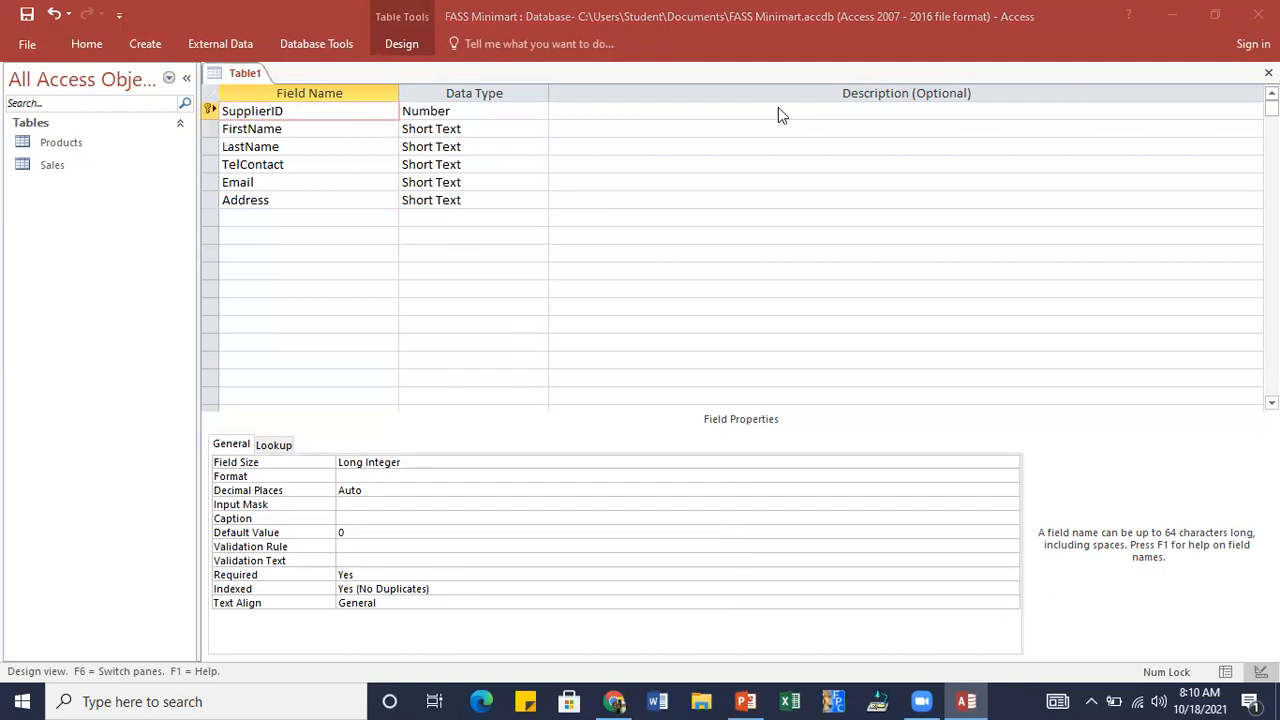
left_click(571, 403)
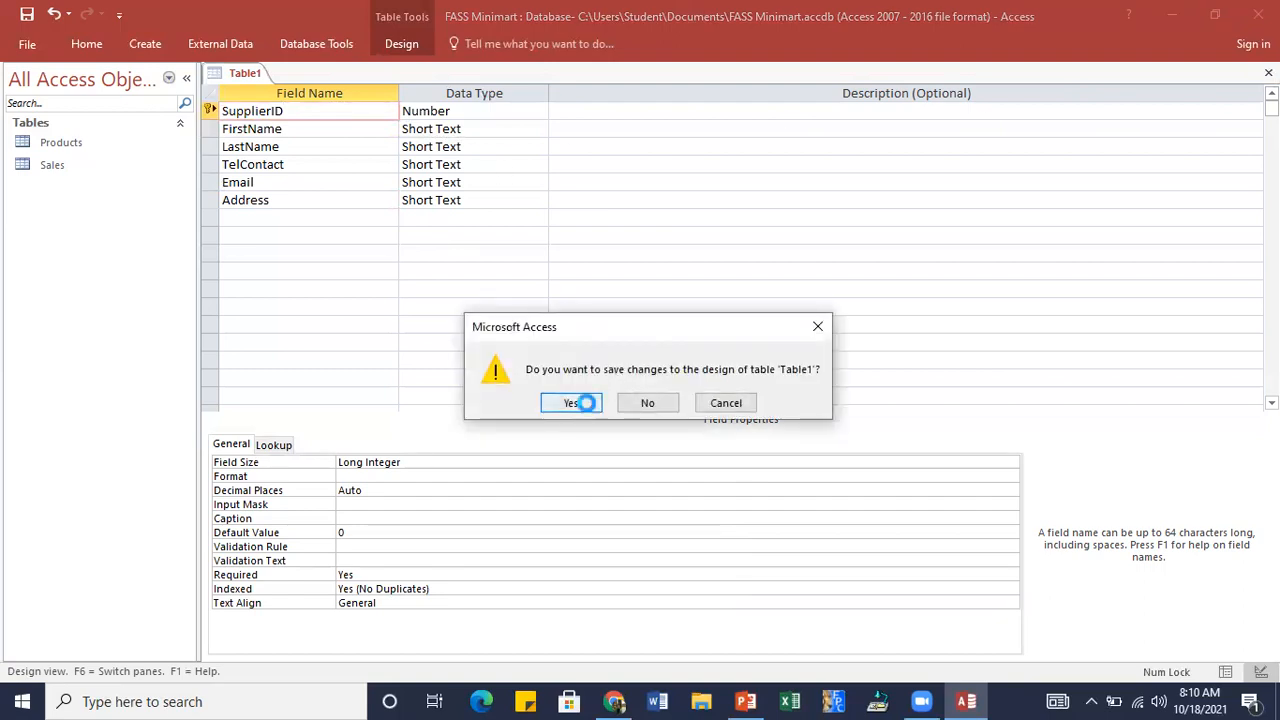
type("S")
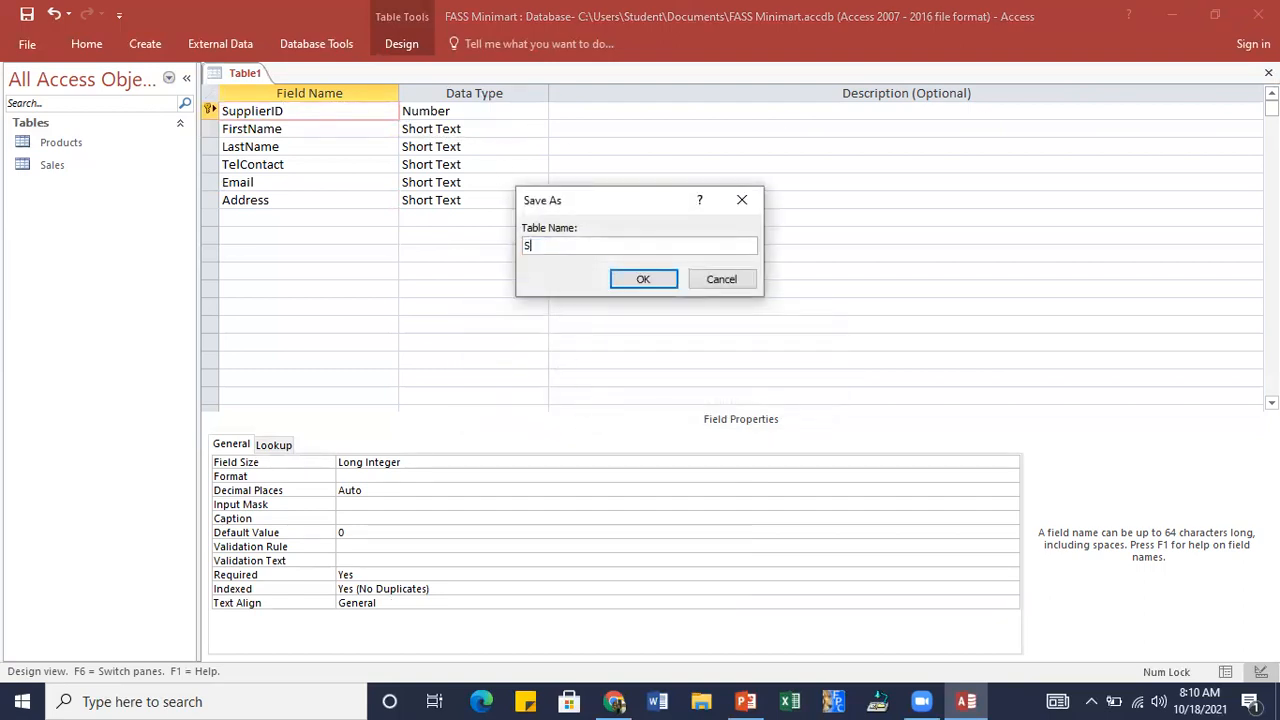
type("upplier")
left_click(643, 279)
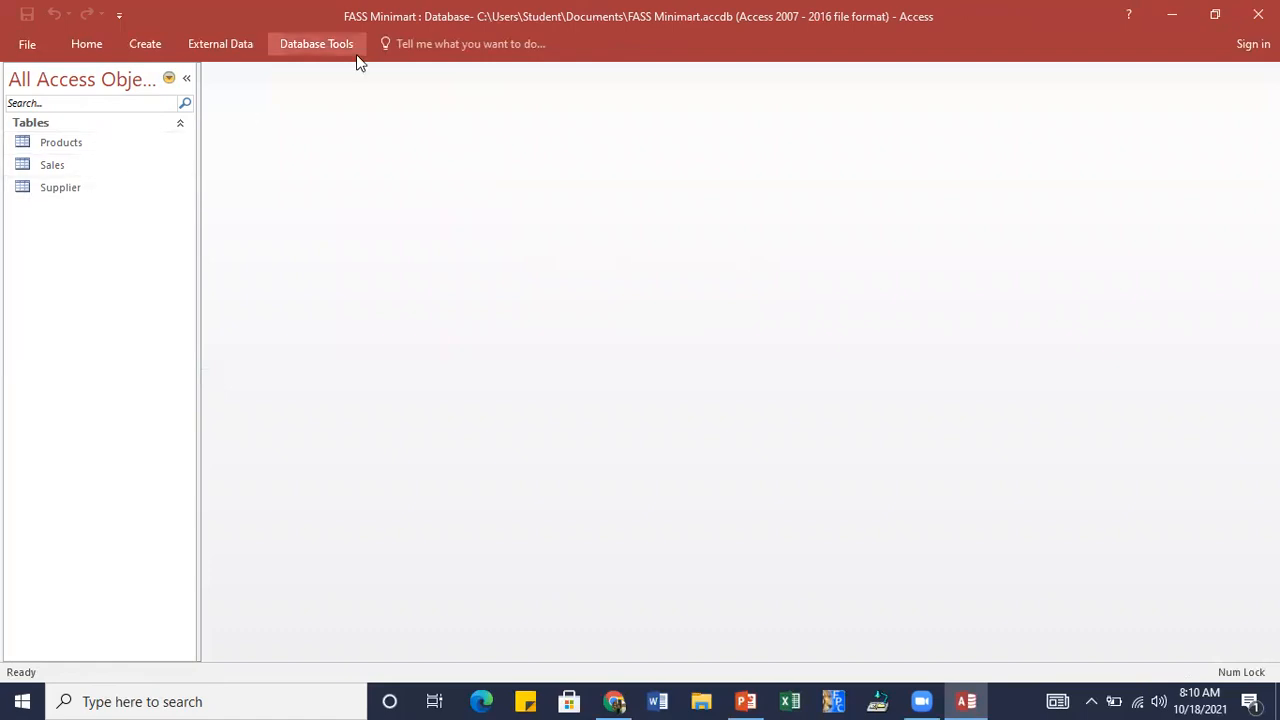
- Open the database relationships layout and add the Products, Sales and Supplier tables to it
left_click(322, 46)
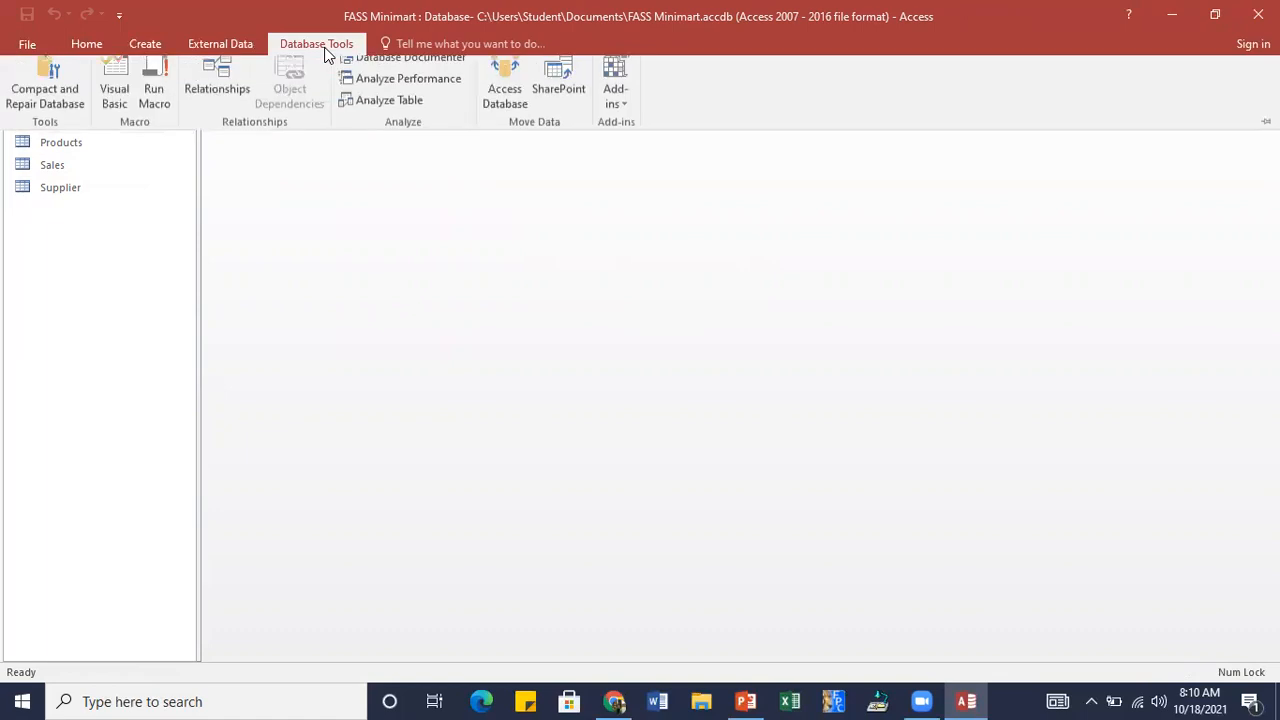
left_click(225, 81)
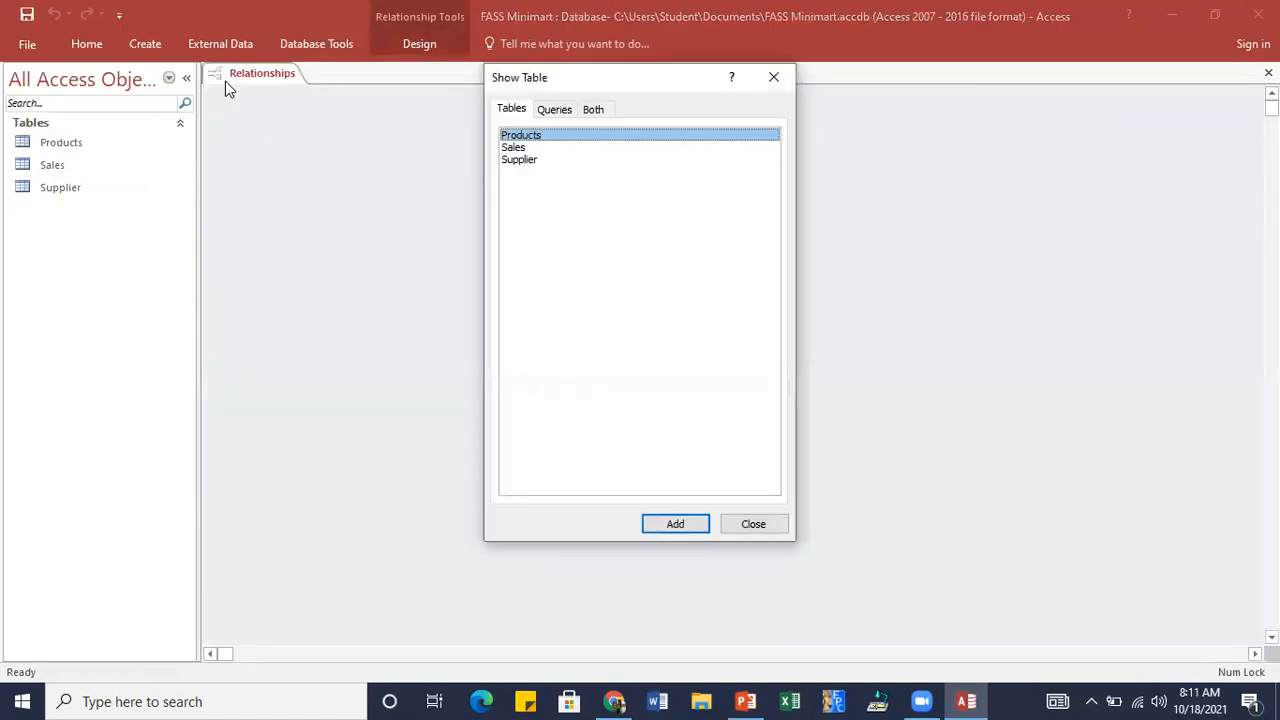
left_click(693, 527)
left_click(525, 148)
left_click(686, 523)
left_click(538, 158)
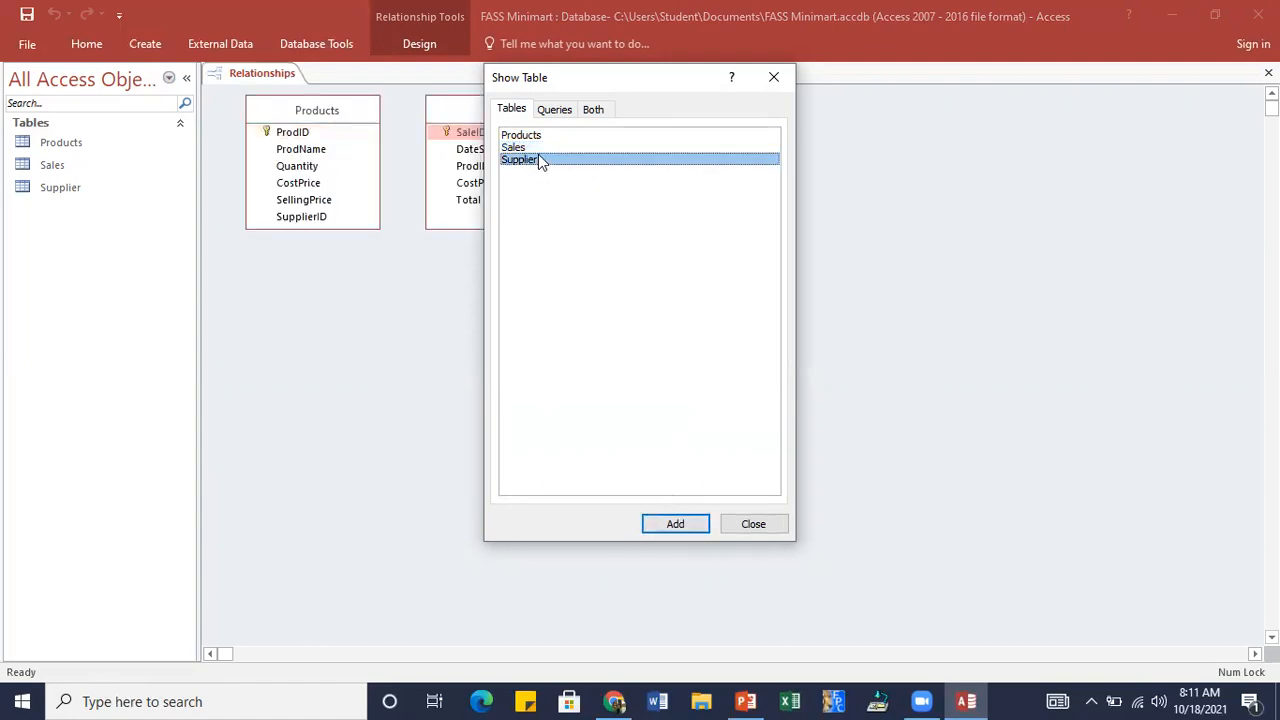
left_click(696, 524)
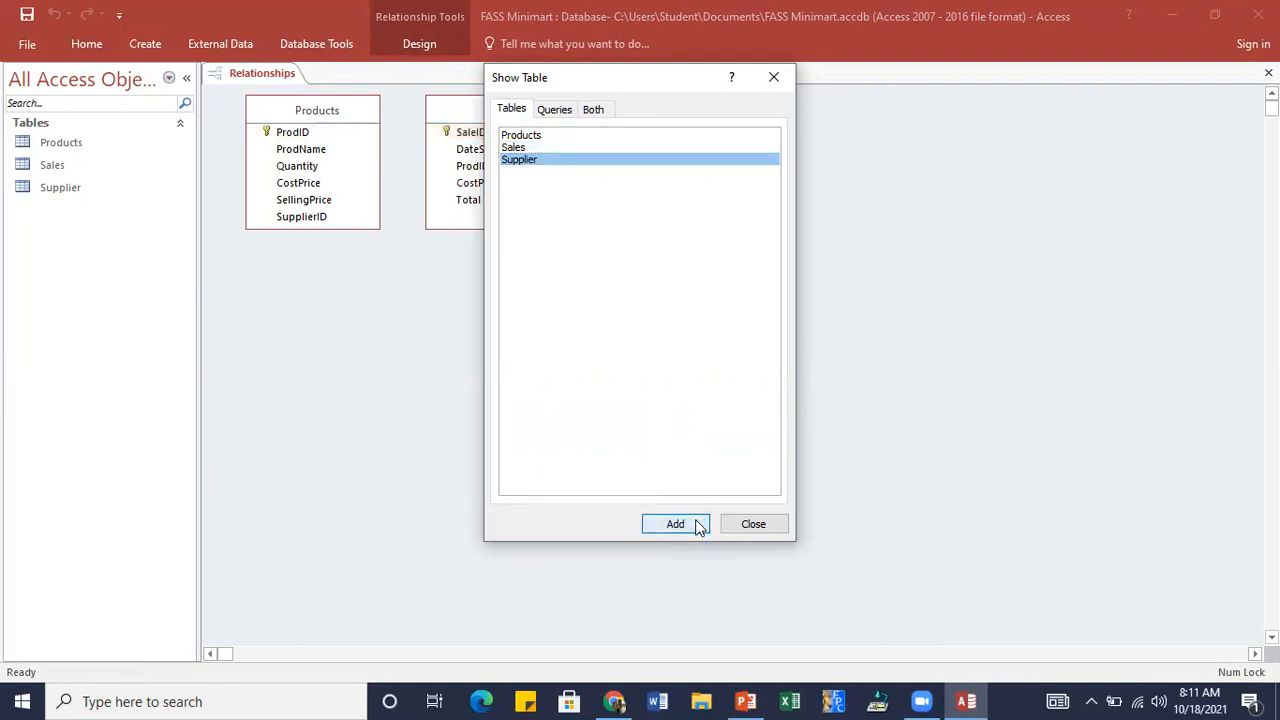
left_click(755, 525)
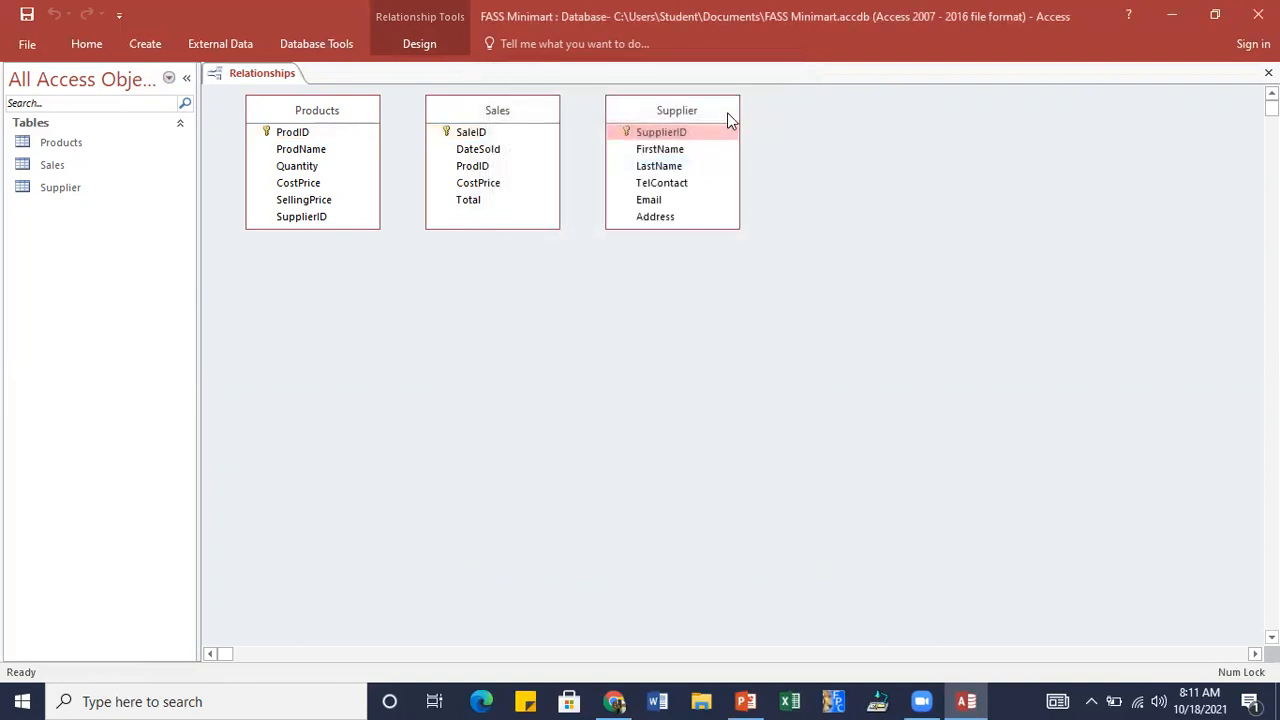
- Spread out the tables in the relationships layout so that Products sits between Sales and Supplier
left_click_drag(727, 112, 969, 195)
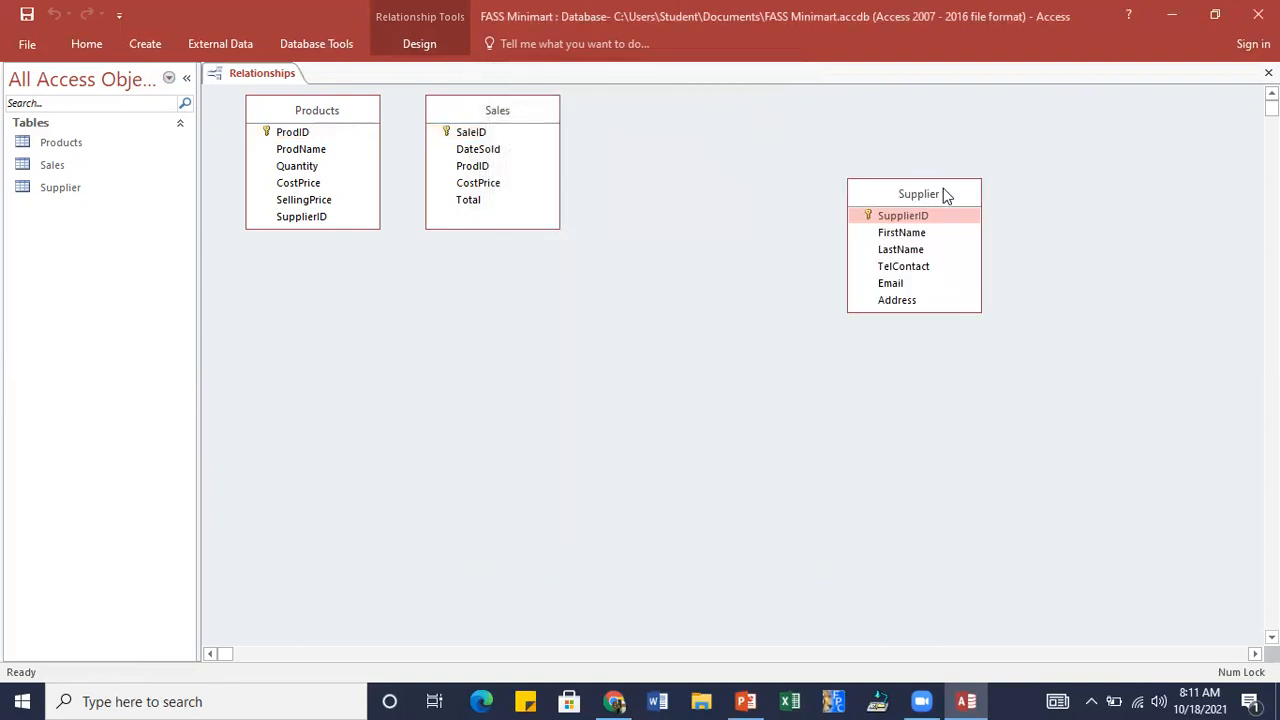
left_click(343, 109)
left_click_drag(343, 113, 702, 291)
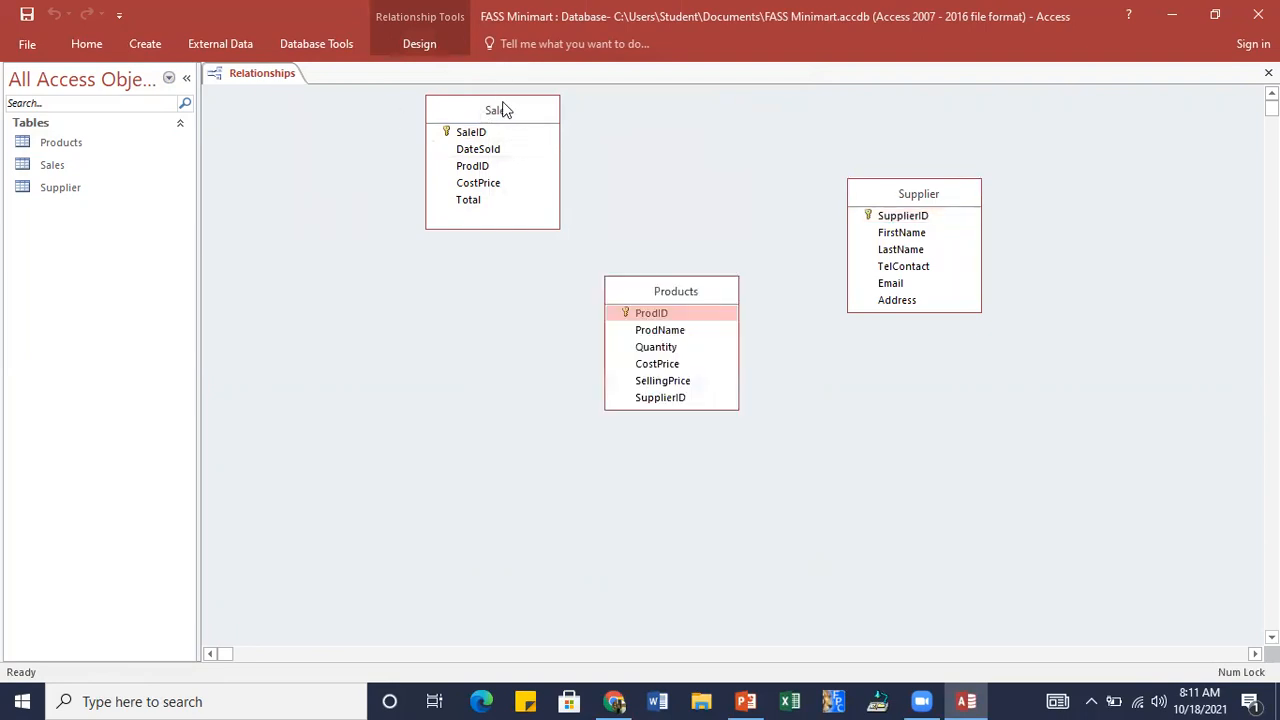
left_click(505, 110)
left_click_drag(500, 107, 419, 230)
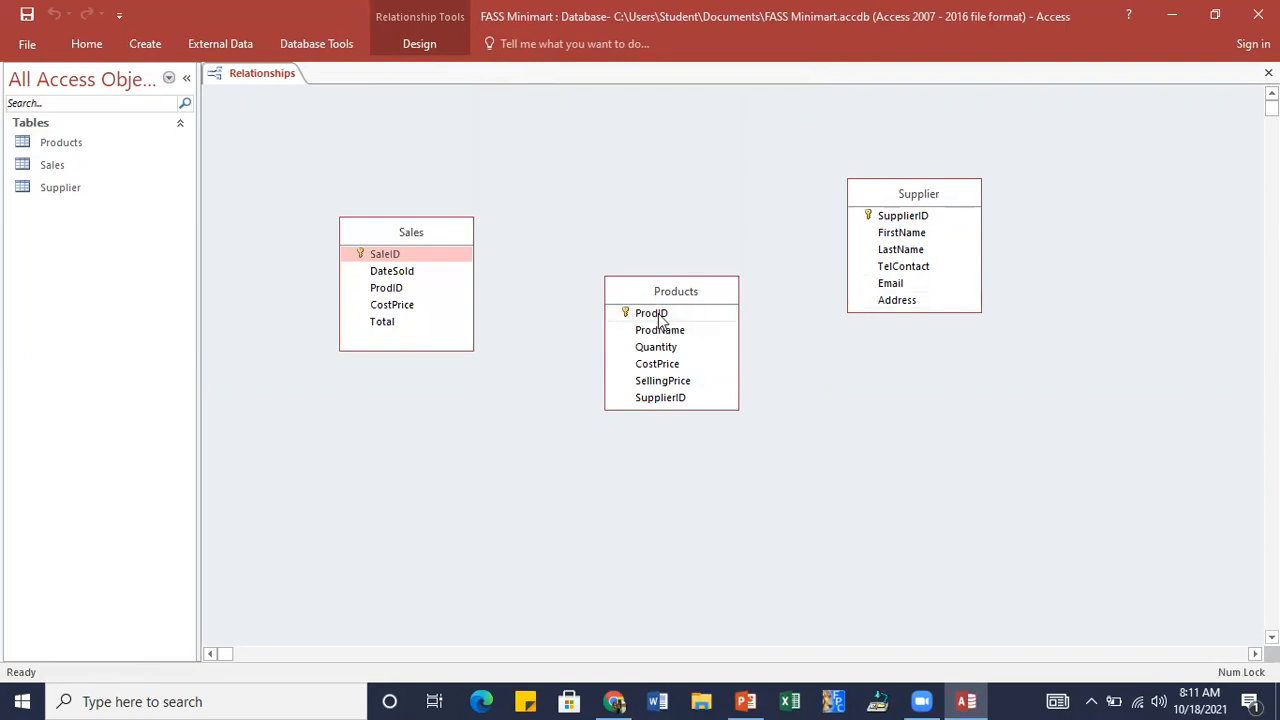
- Create a relationship from ProdID in Products to ProdID in Sales with referential integrity enforced
left_click_drag(659, 318, 401, 287)
left_click_drag(648, 318, 395, 292)
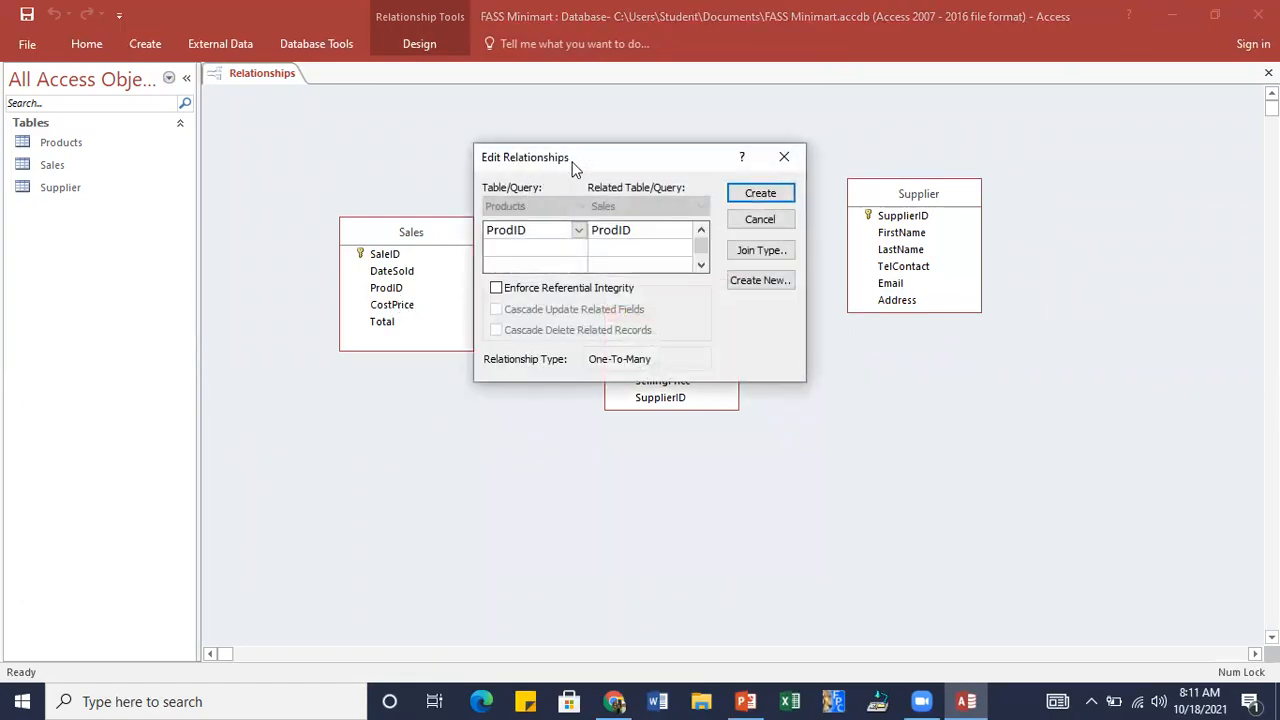
left_click(496, 289)
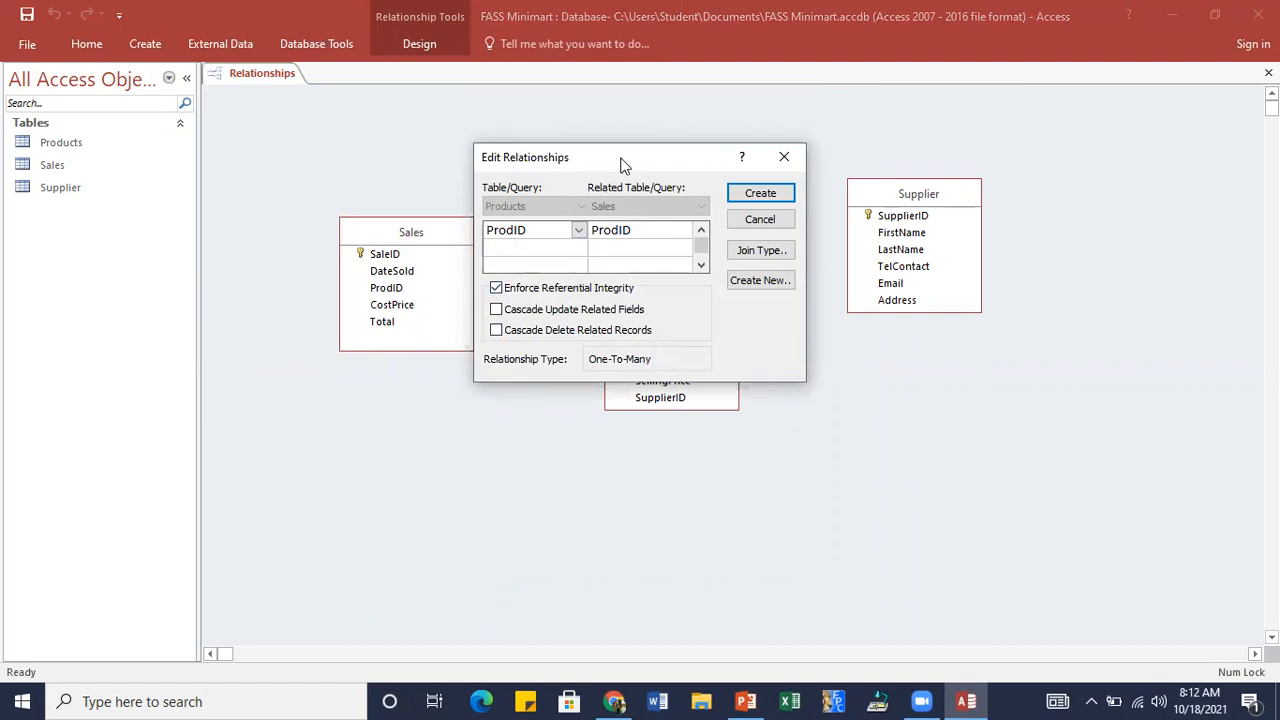
left_click_drag(628, 161, 875, 290)
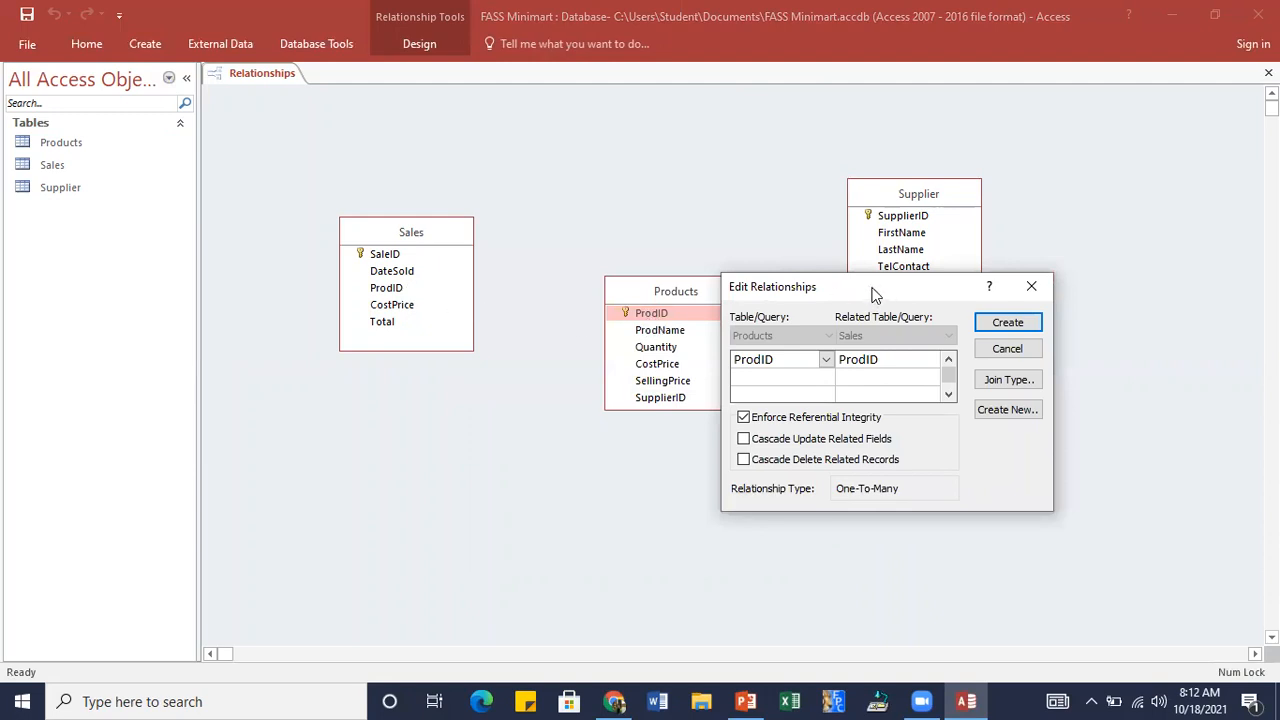
left_click_drag(875, 293, 641, 159)
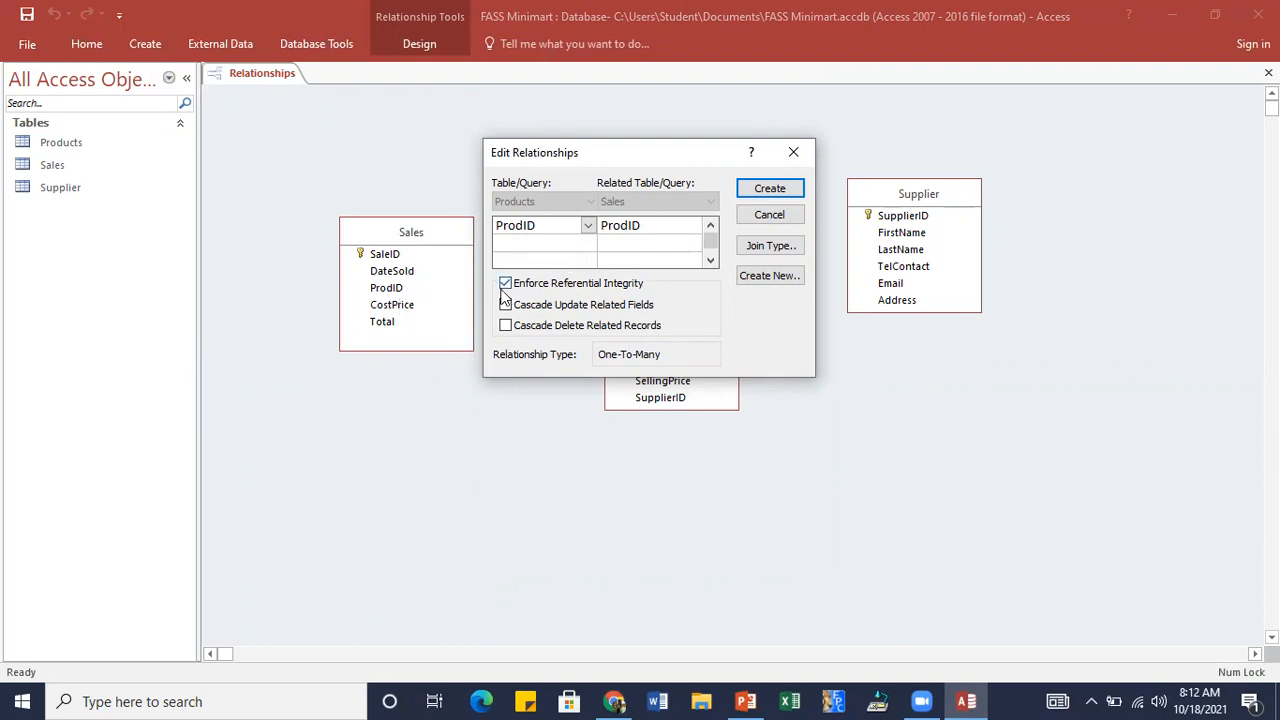
left_click(776, 188)
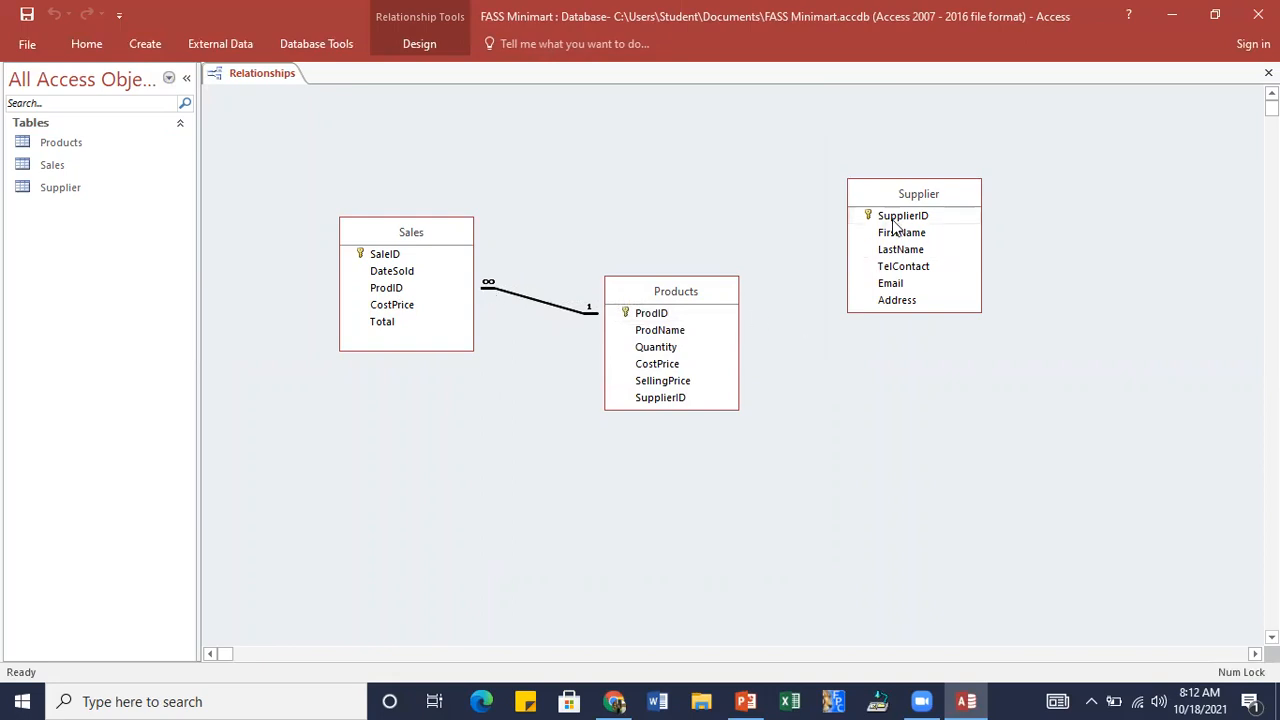
- Relate SupplierID in Supplier to SupplierID in Products with referential integrity enforced, and close the relationships layout
left_click_drag(896, 222, 667, 401)
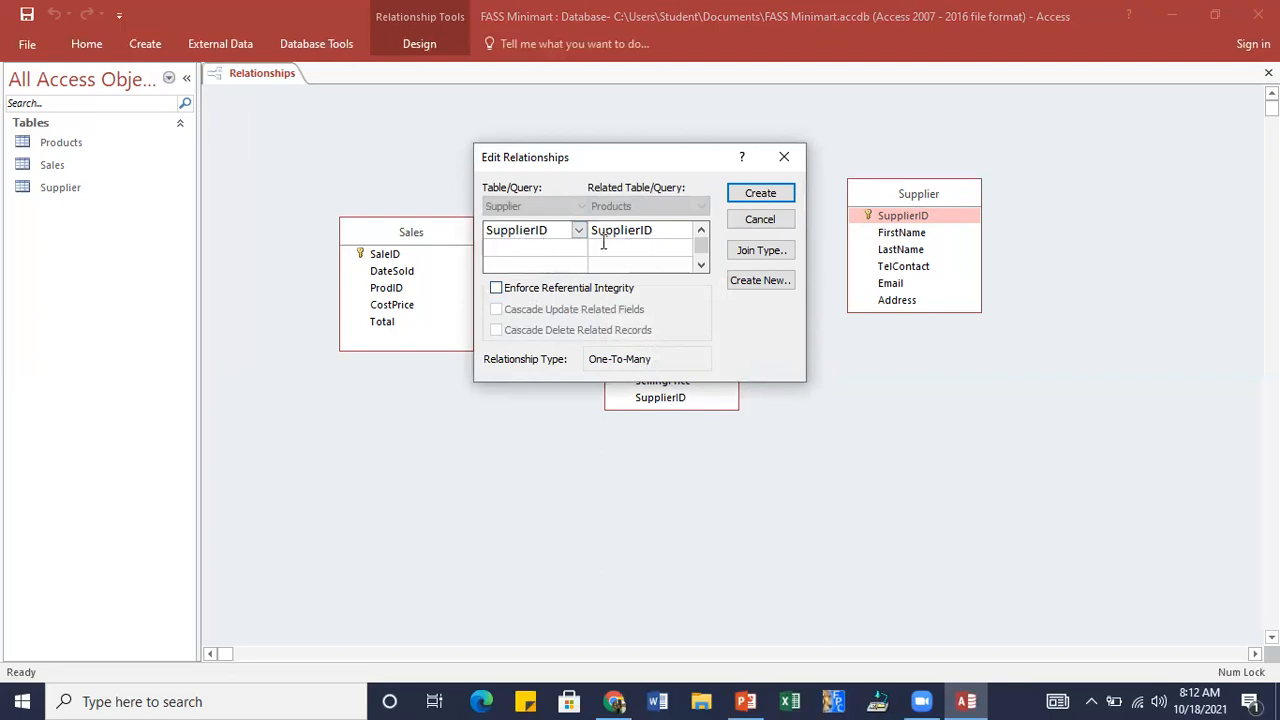
left_click(495, 289)
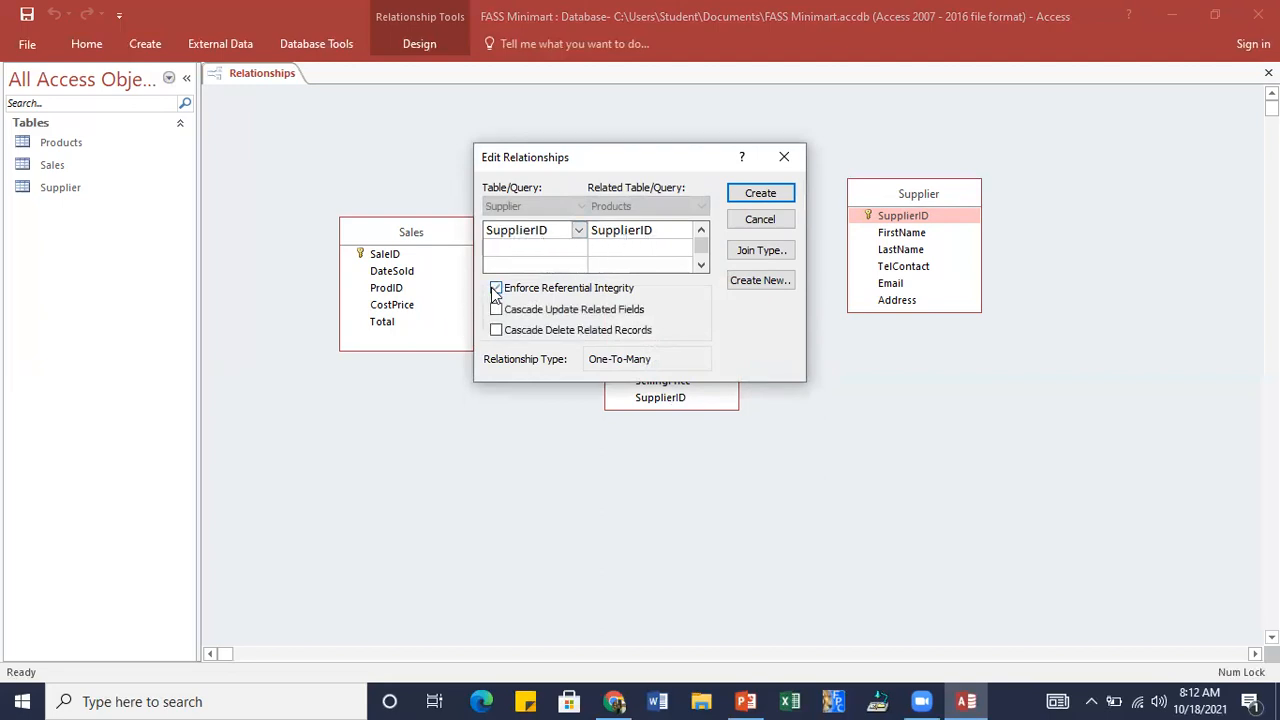
left_click(760, 194)
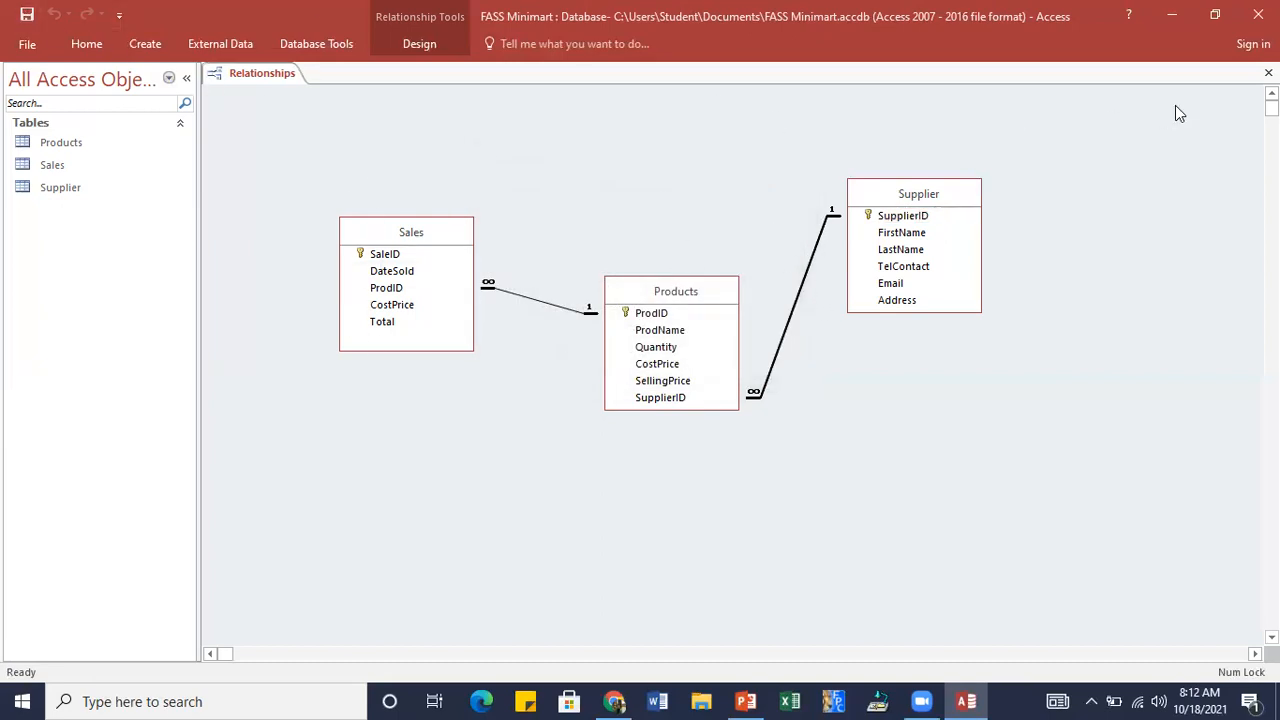
left_click(1268, 73)
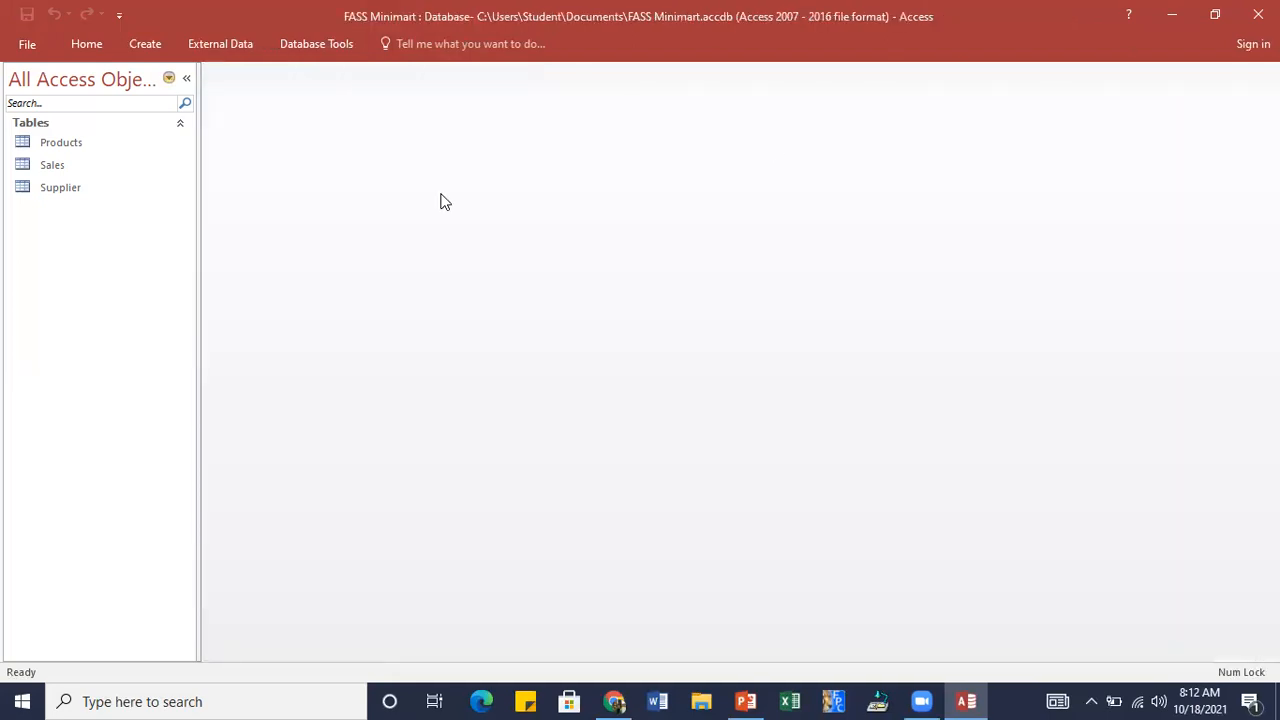
- Open the Products table in Datasheet view
double_click(82, 150)
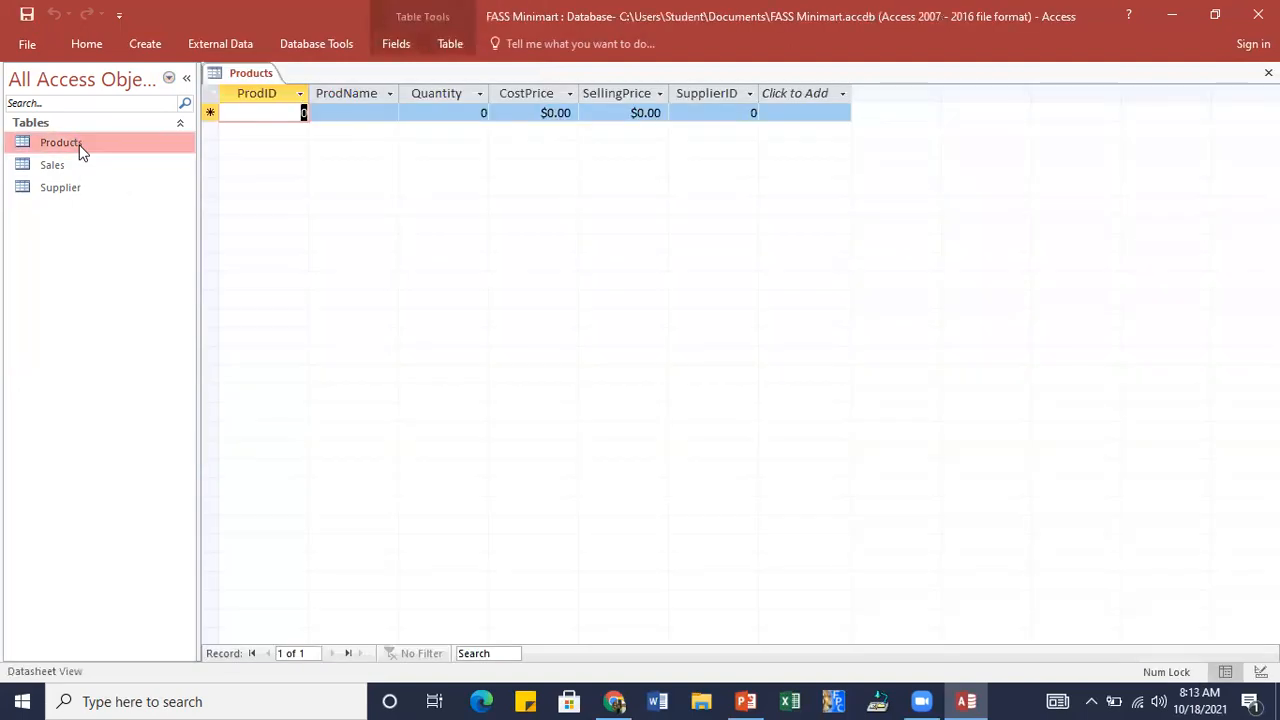